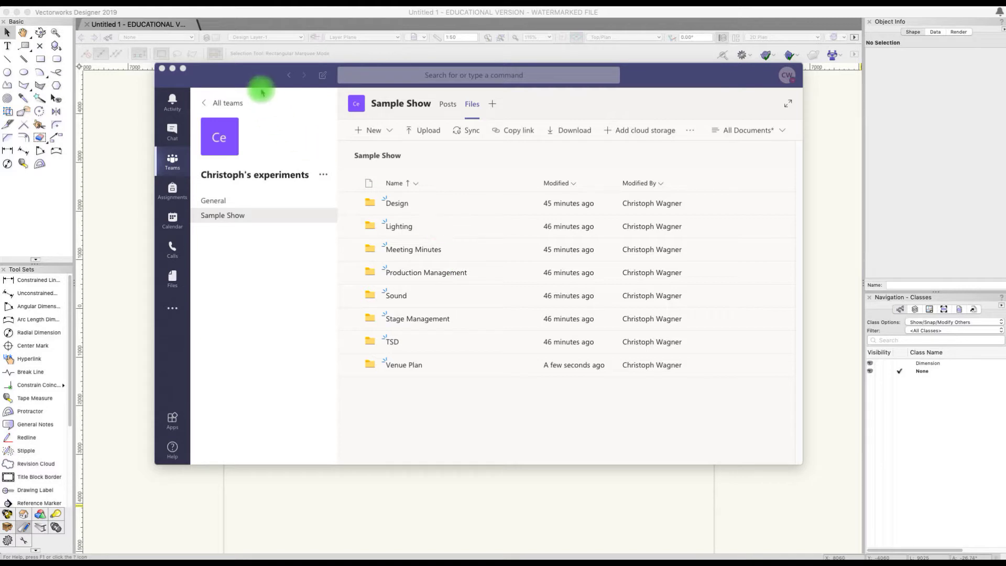
- Sync the Sample Show channel's files to the computer through OneDrive and dismiss the sync notice
click(289, 92)
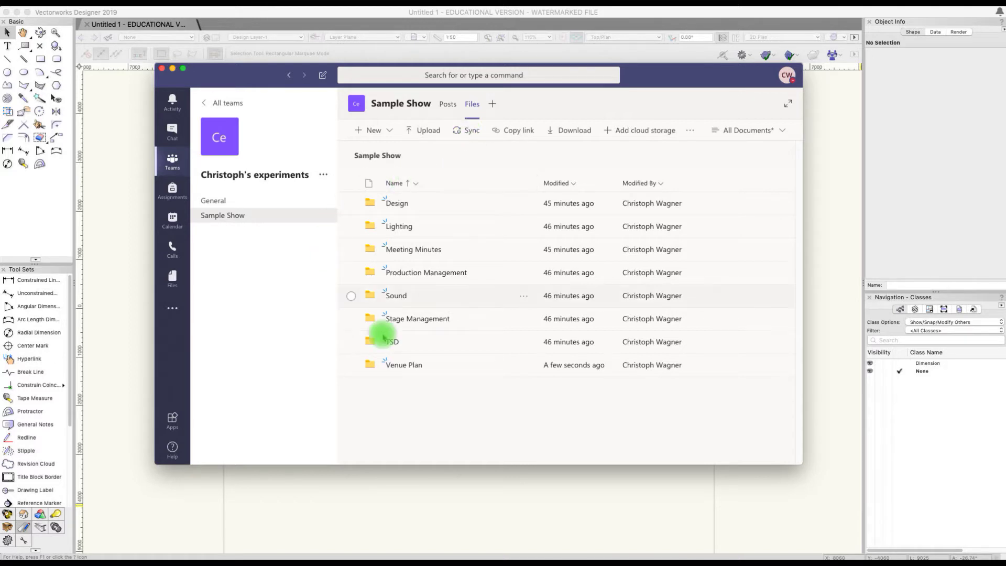
click(468, 135)
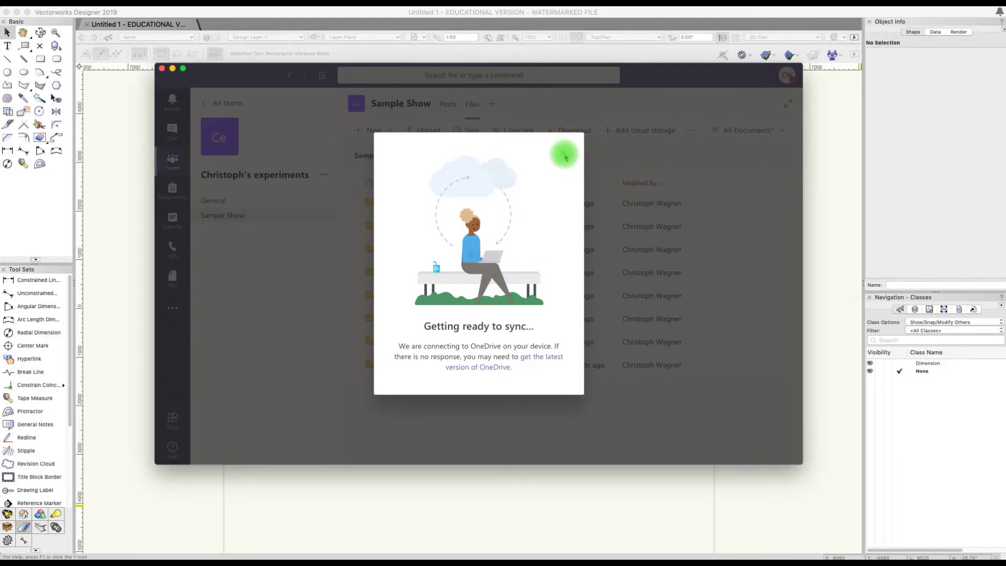
click(566, 156)
- Switch to Finder and examine the synced Sample Show folder and the contents of its Lighting subfolder
key(super+Tab)
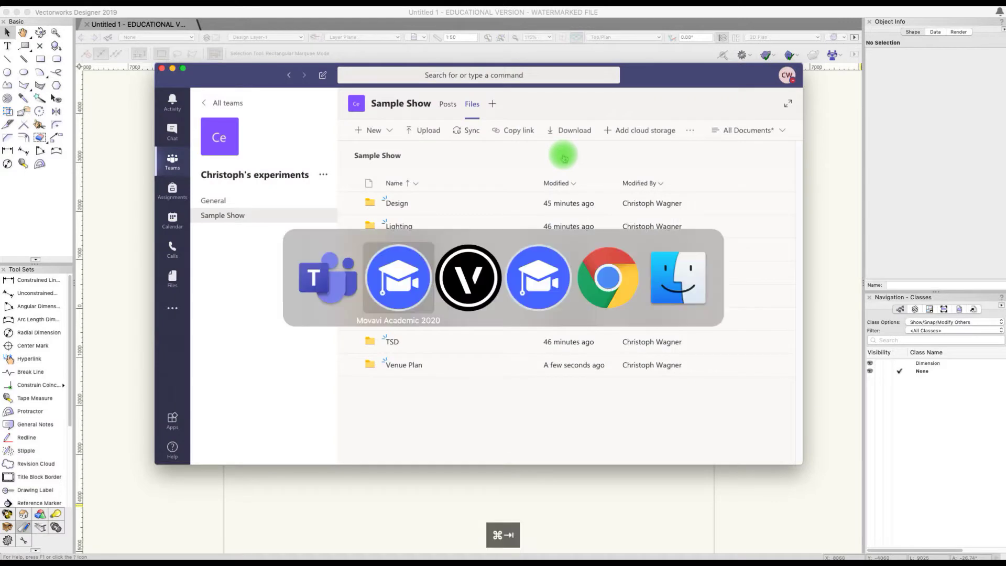
key(super+Tab)
key(super+Tab)
key(super+Tab)
key(super+Tab)
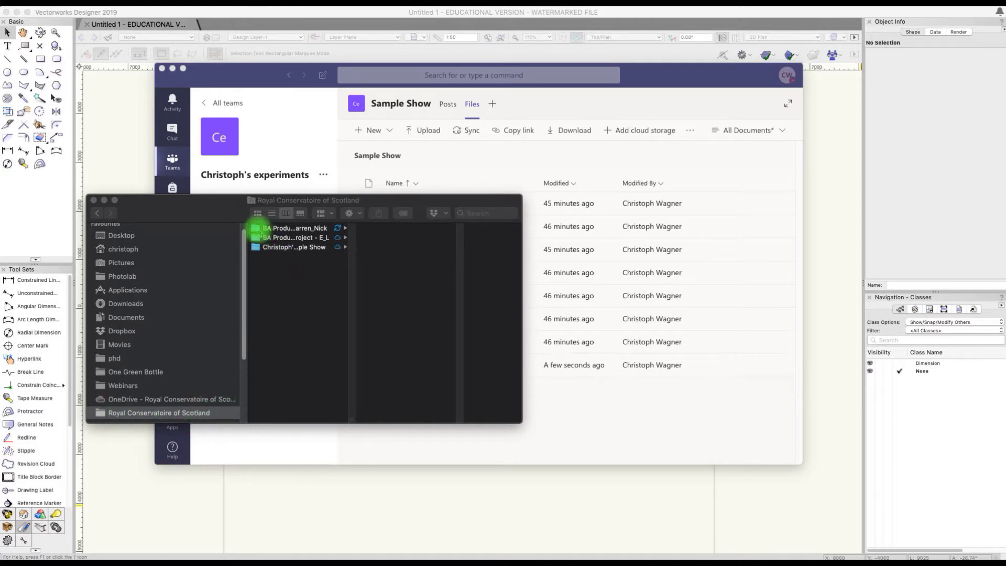
drag(234, 213, 366, 307)
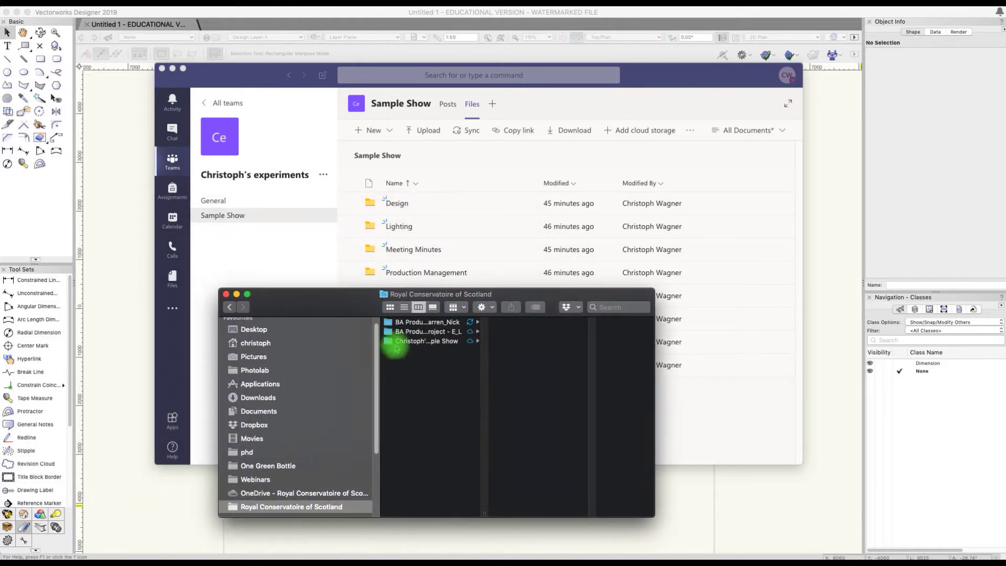
click(398, 343)
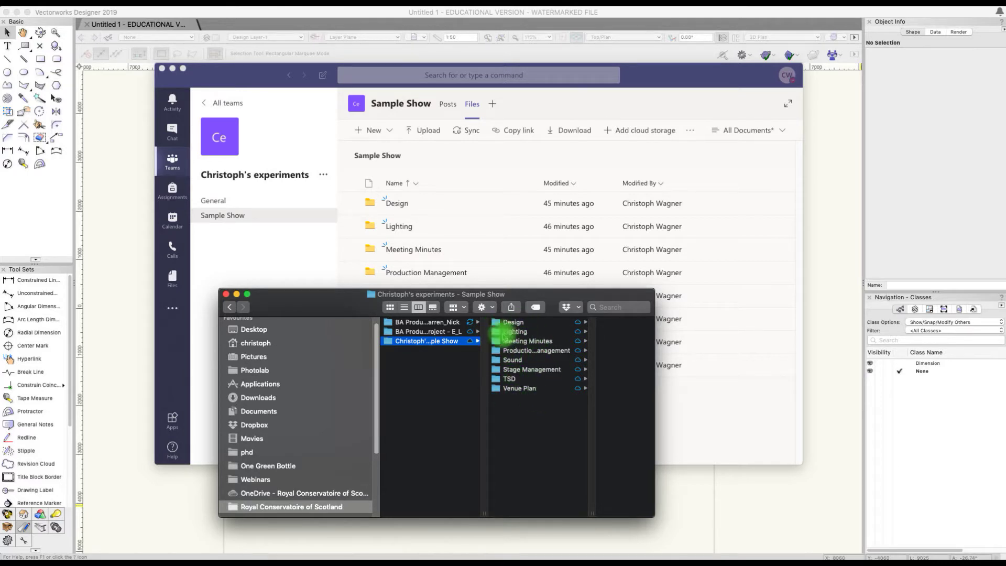
drag(342, 292, 348, 225)
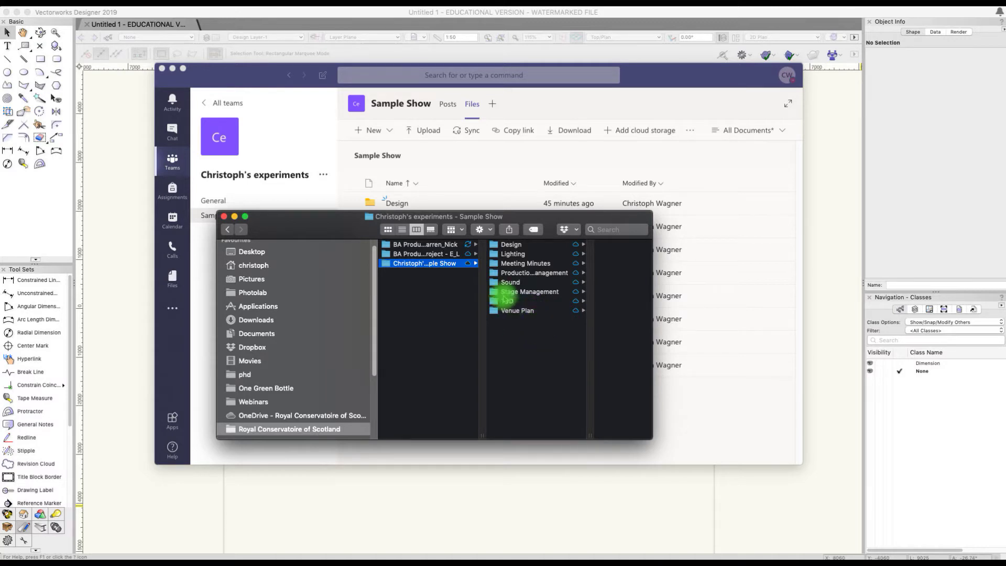
click(498, 254)
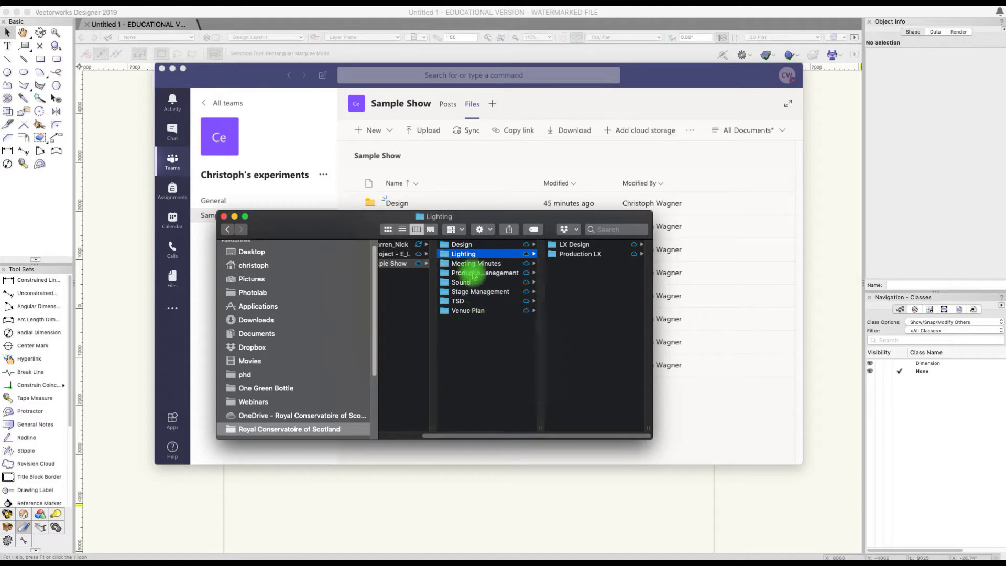
drag(478, 434, 440, 433)
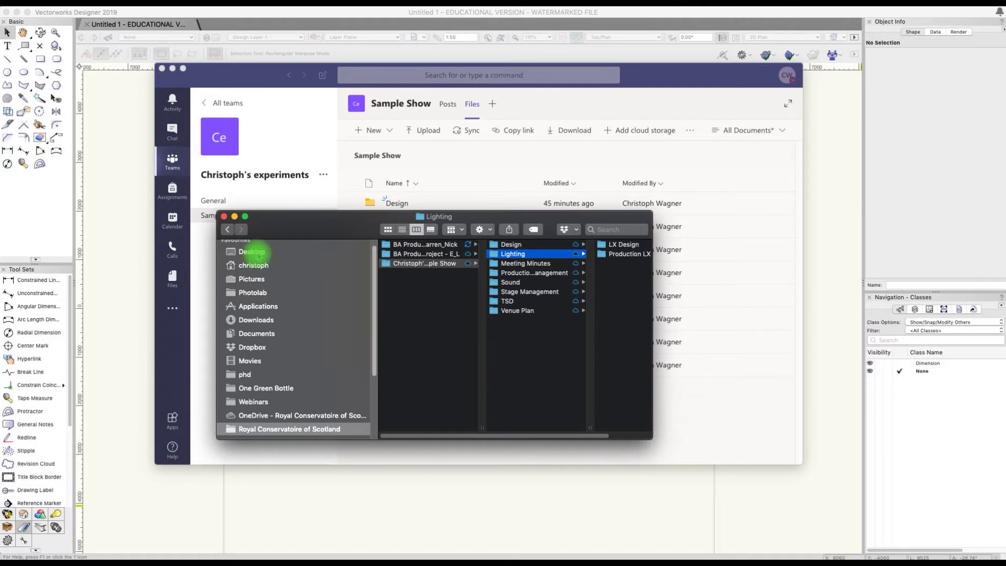
- Copy the file Chandler-2020-April.vwx from the Desktop folder in Finder
key(super+Tab)
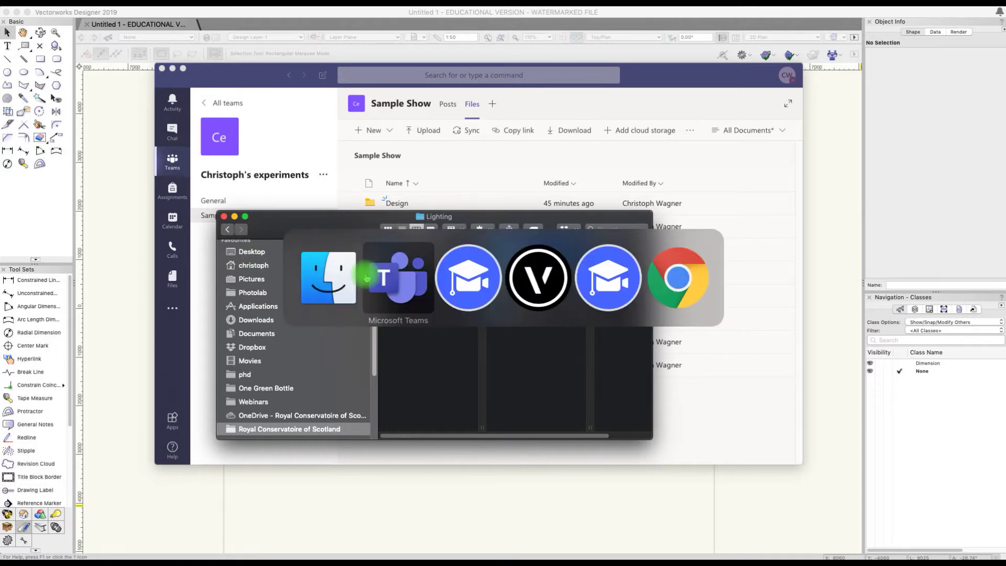
click(329, 276)
click(248, 253)
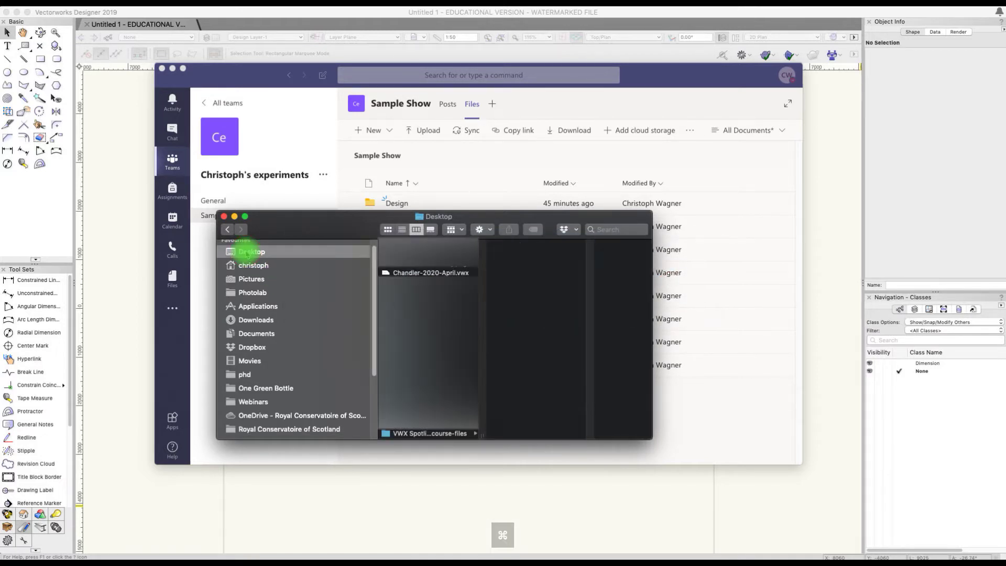
click(413, 273)
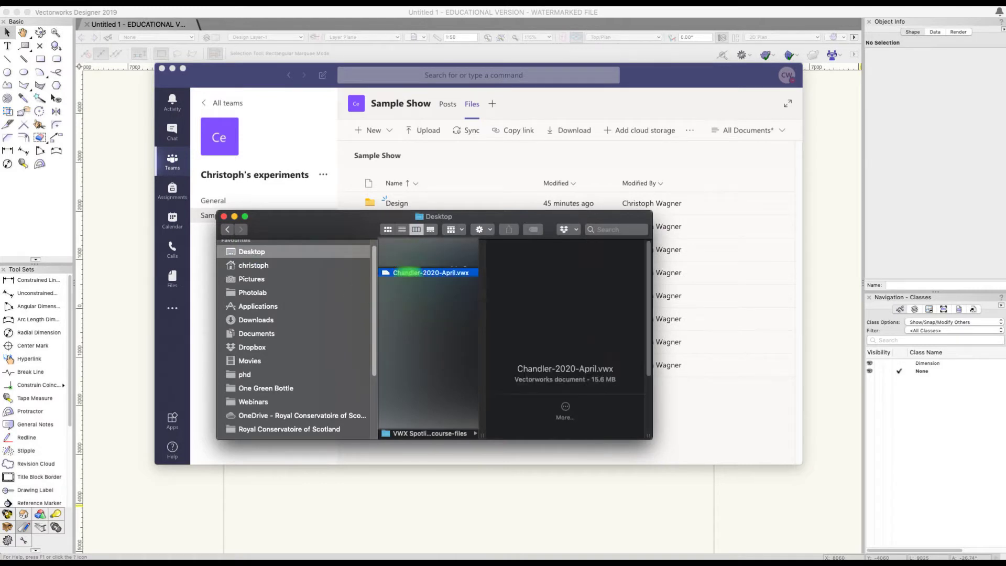
right_click(395, 272)
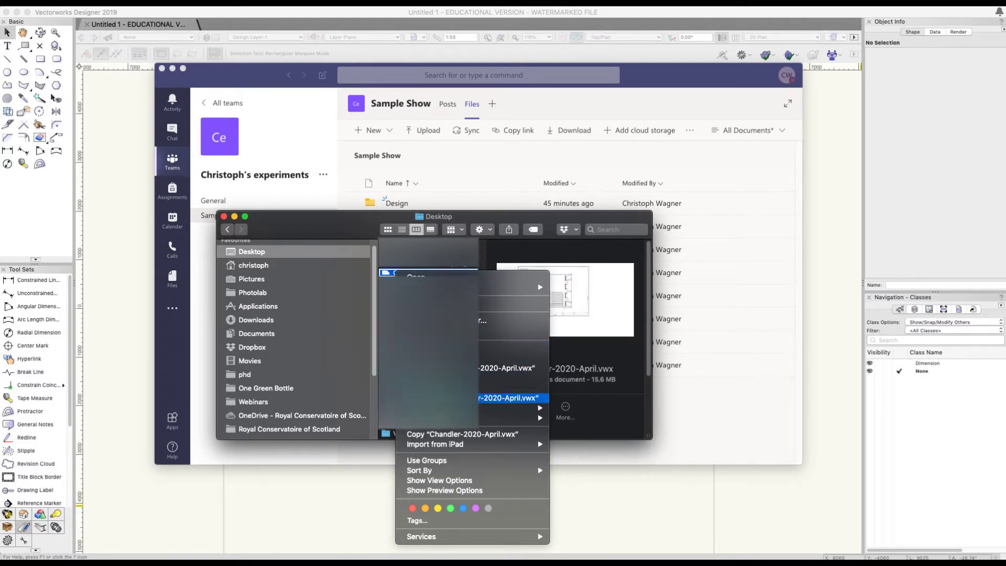
click(451, 434)
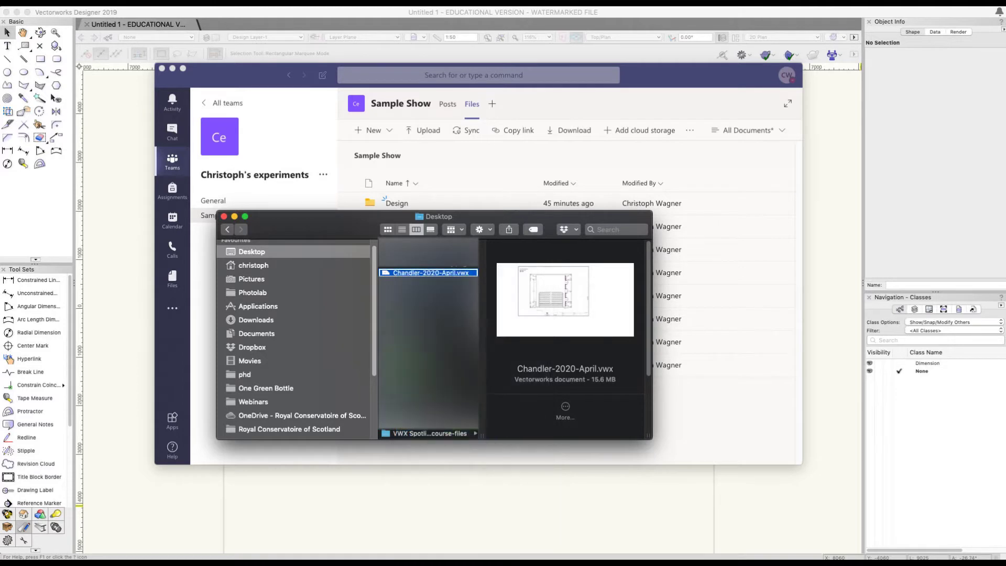
- Paste the copied drawing into the Venue Plan folder of the synced Sample Show folder under Royal Conservatoire of Scotland
click(280, 429)
click(389, 264)
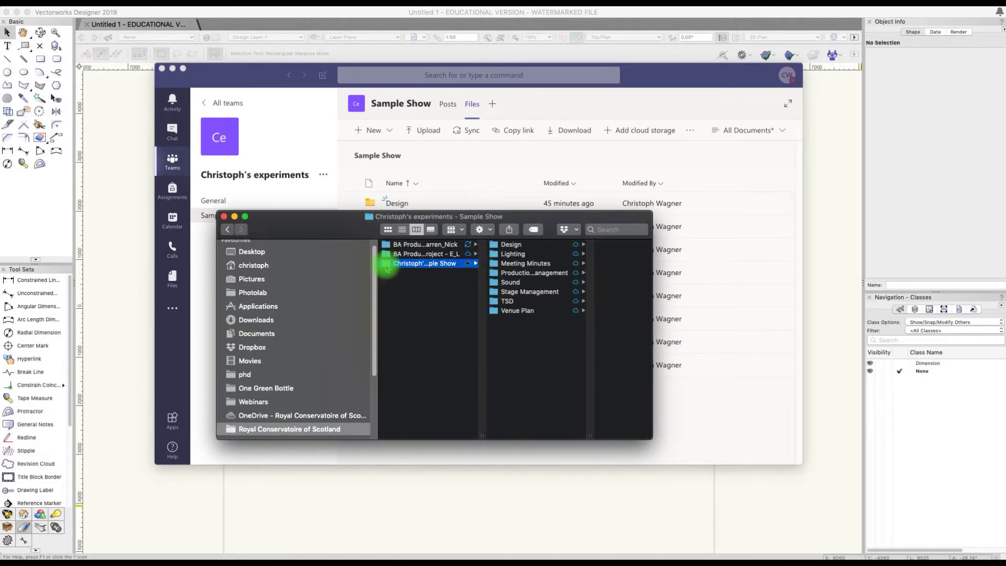
click(496, 311)
right_click(593, 266)
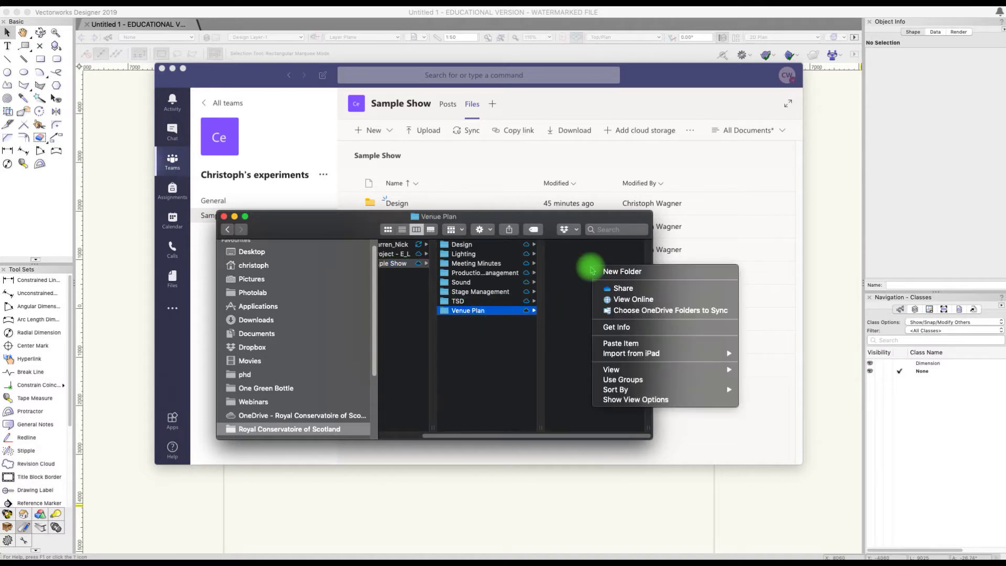
click(606, 343)
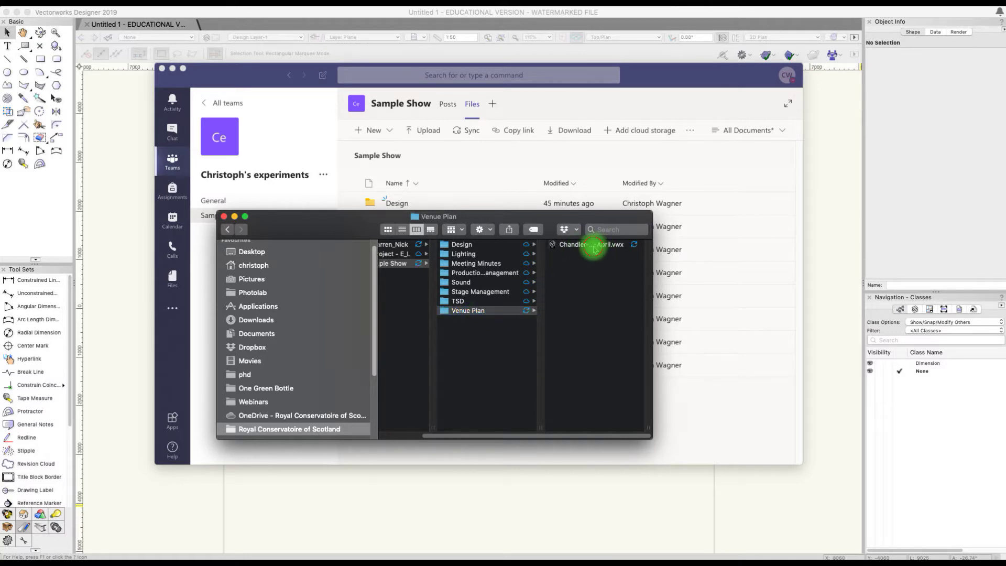
- Rename the pasted drawing in the Venue Plan folder as Sample Show 2020, keeping the .vwx extension
click(594, 245)
click(470, 250)
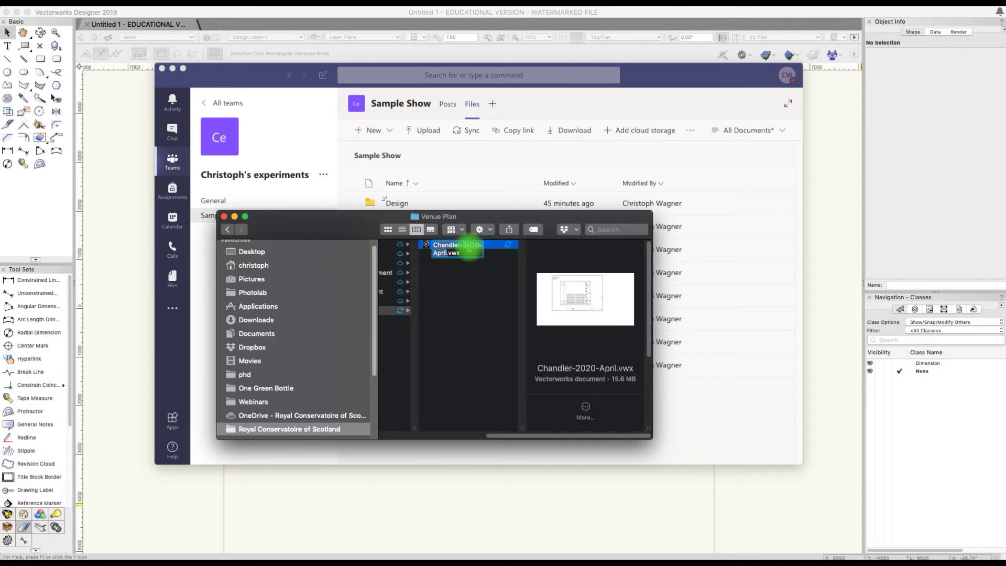
text(Sampl)
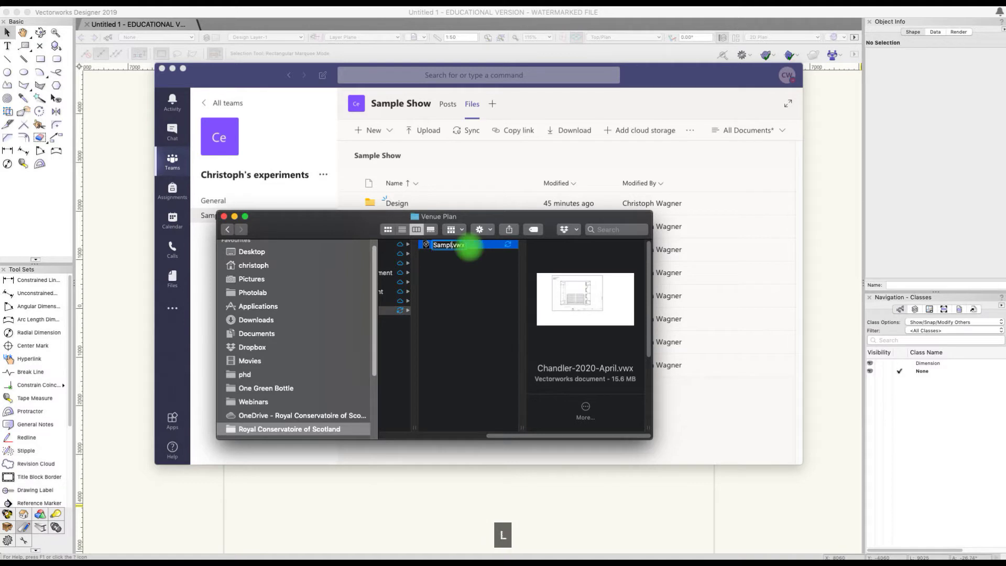
text(e Show 2020)
key(Return)
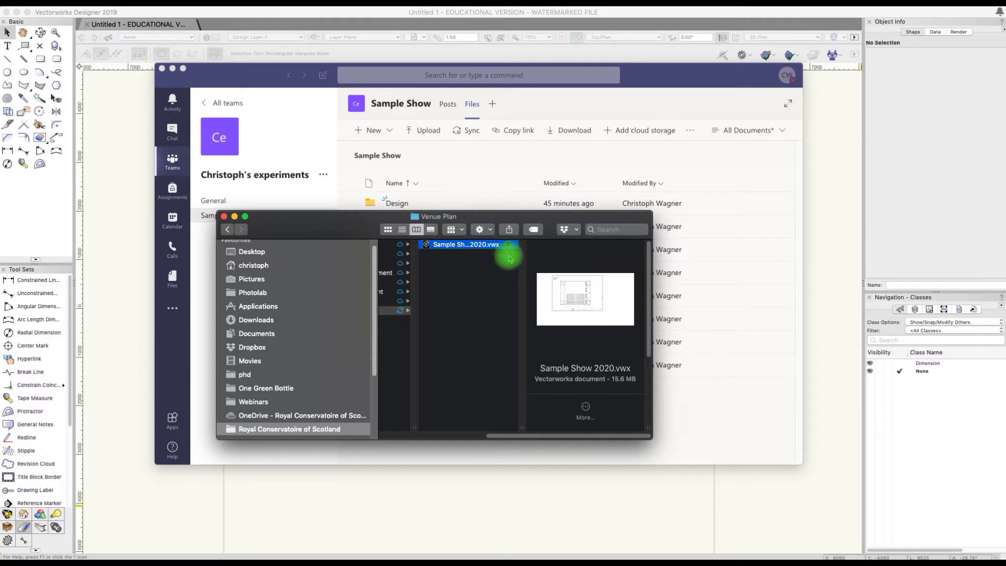
- Switch to Microsoft Teams and open the Venue Plan folder to check its contents
click(241, 82)
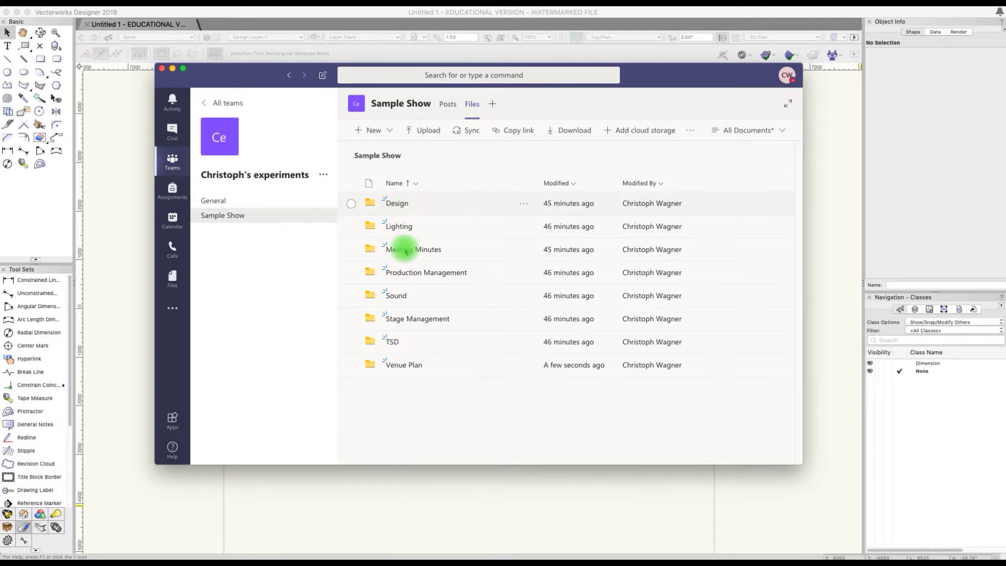
click(408, 365)
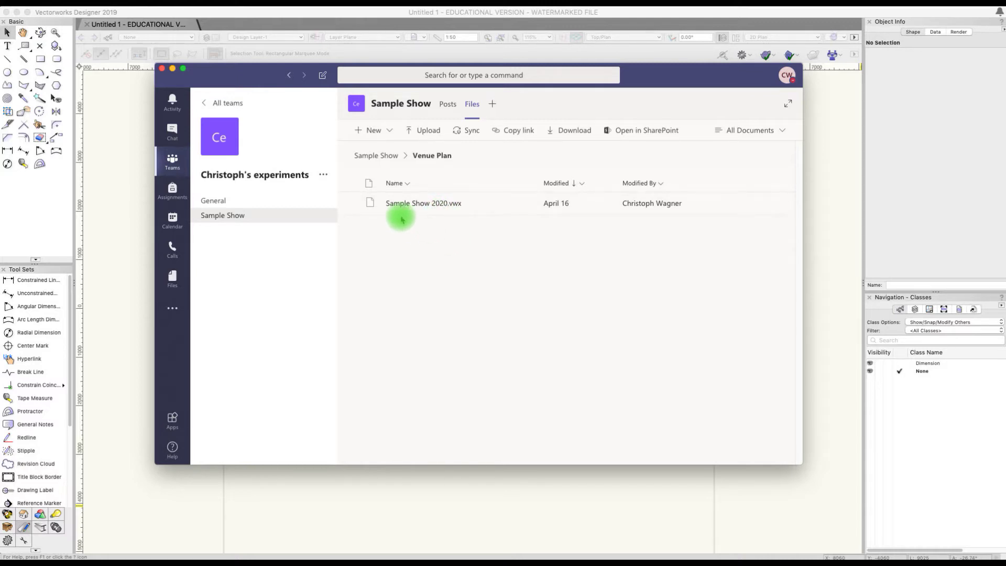
- Switch to Vectorworks and create a new design layer named LX - Overhead in the untitled drawing
click(147, 37)
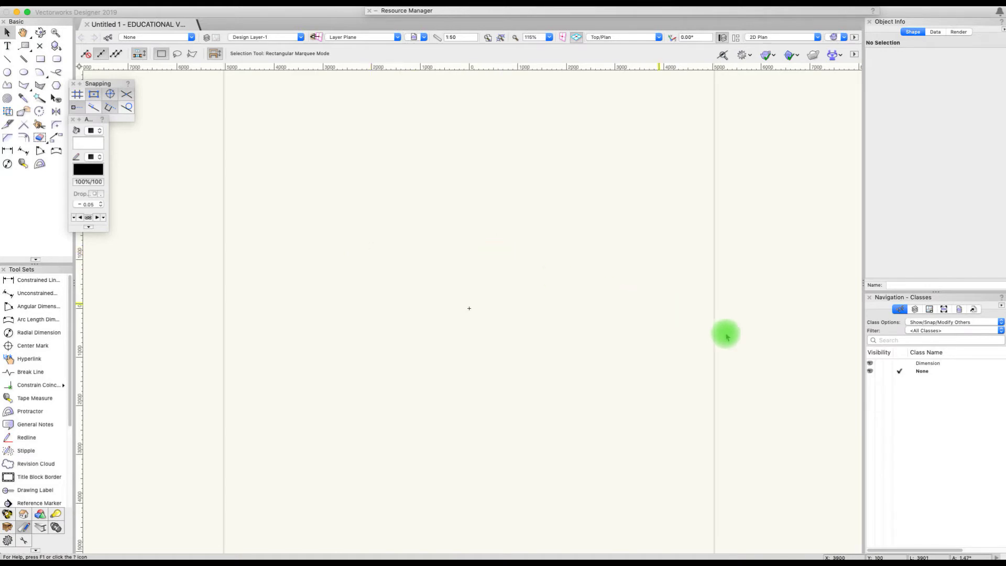
click(914, 309)
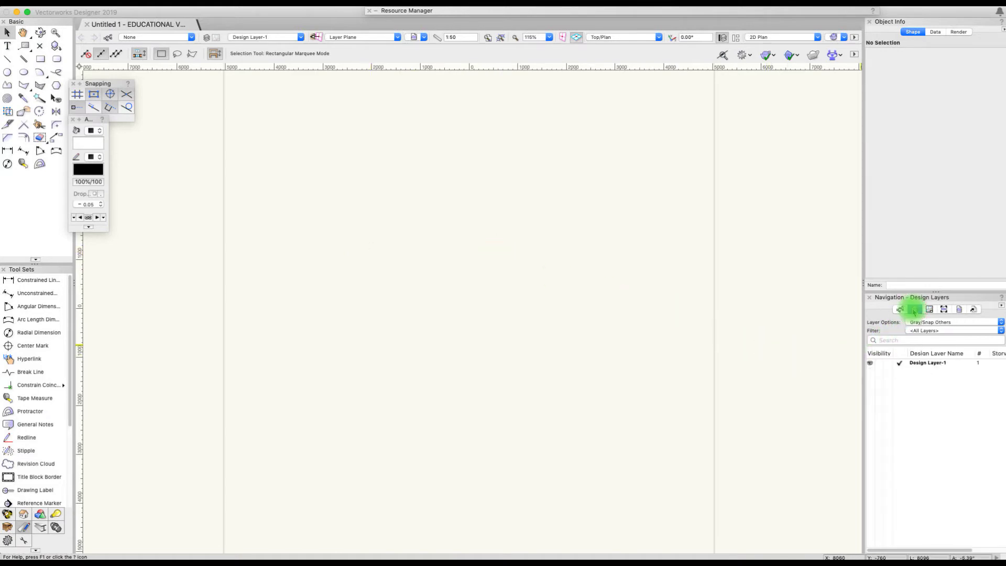
right_click(908, 383)
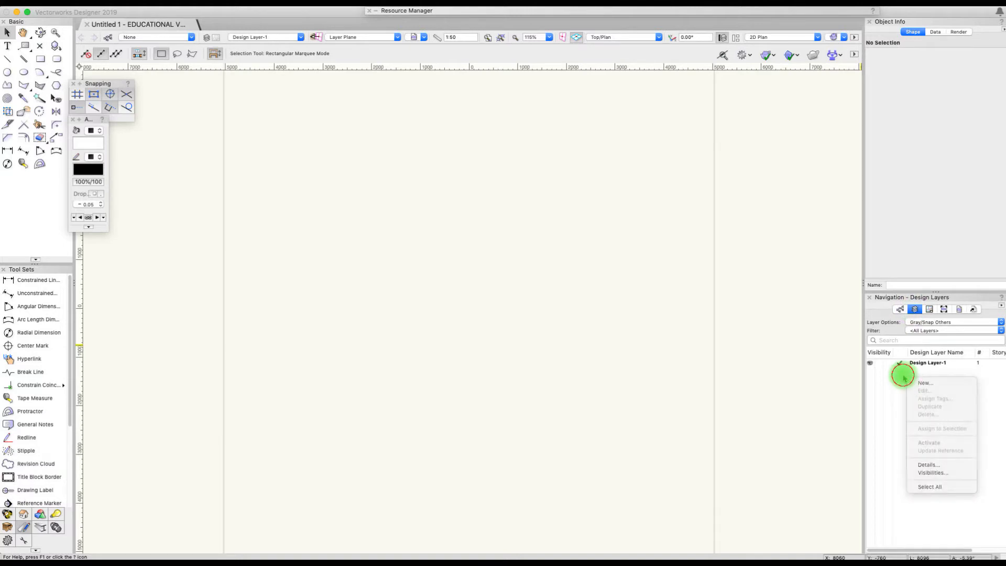
click(900, 366)
right_click(900, 378)
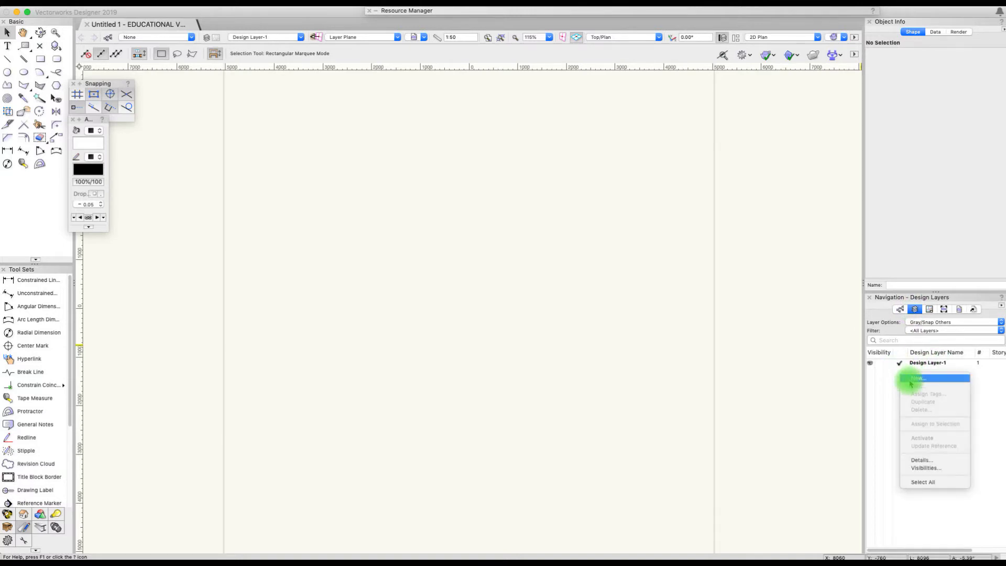
click(911, 377)
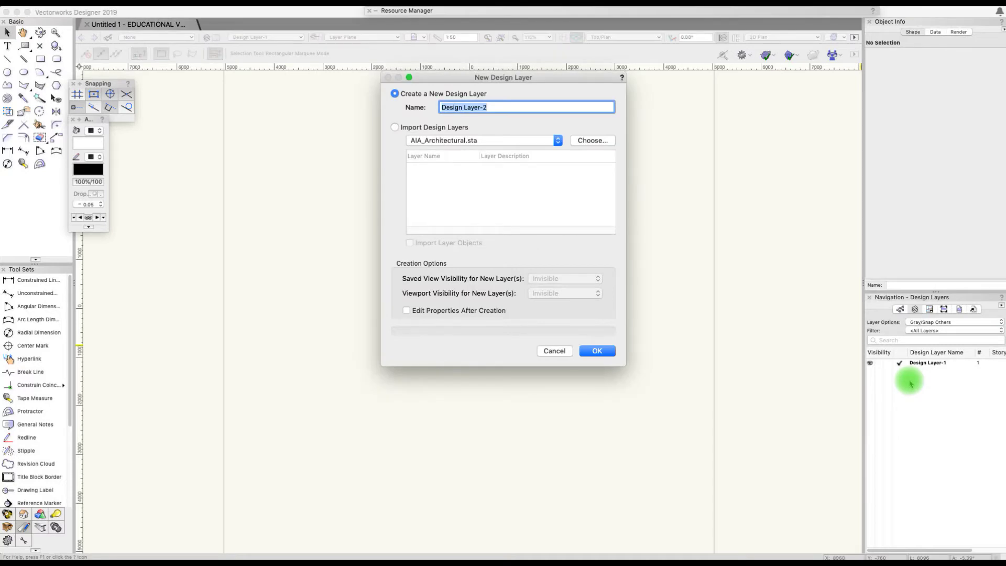
text(LX - Overhead)
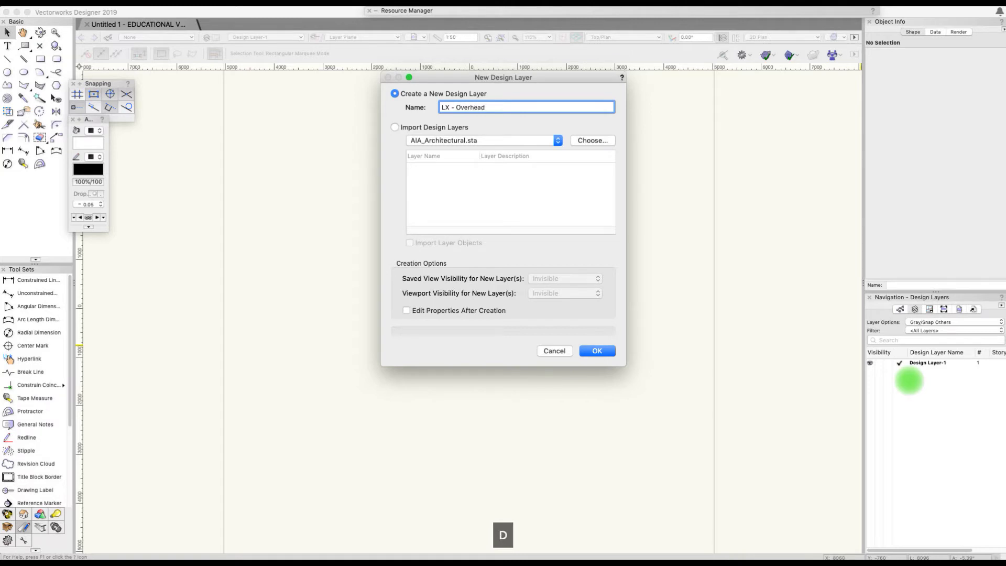
click(603, 352)
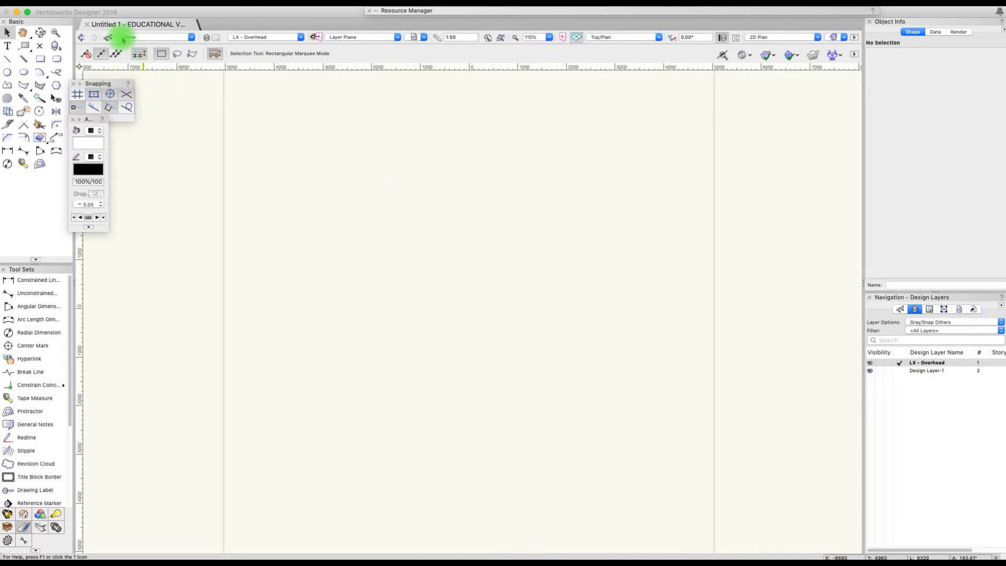
- Save the untitled drawing as Sample Show LX in the Lighting > LX Design folder of the synced Sample Show folder
click(91, 9)
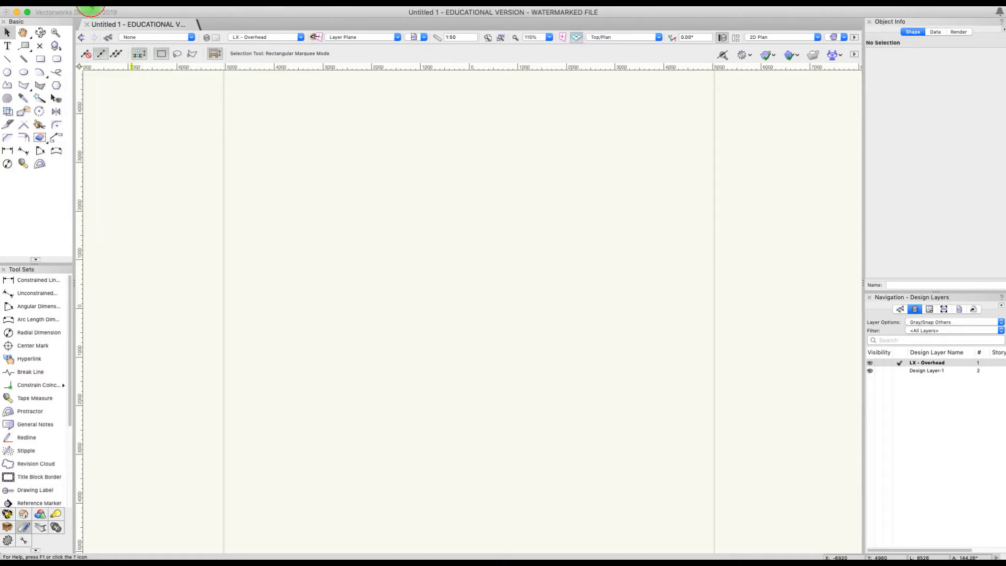
click(205, 113)
click(90, 3)
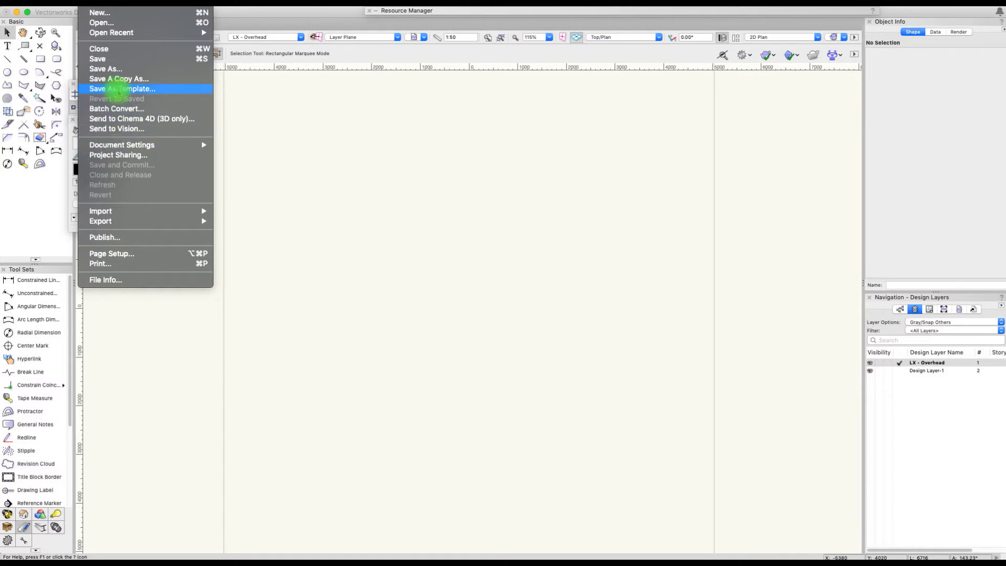
click(219, 147)
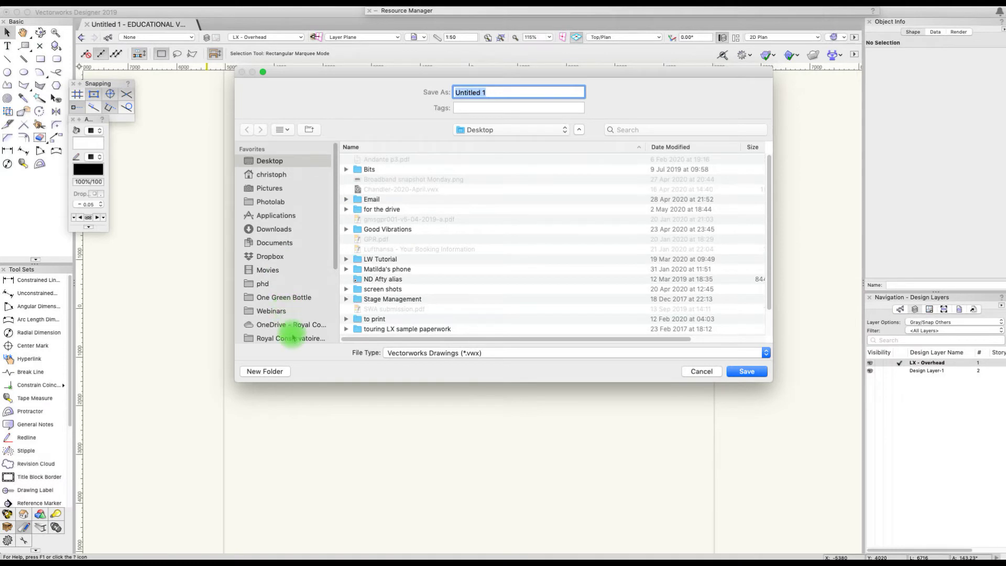
click(290, 337)
double_click(357, 180)
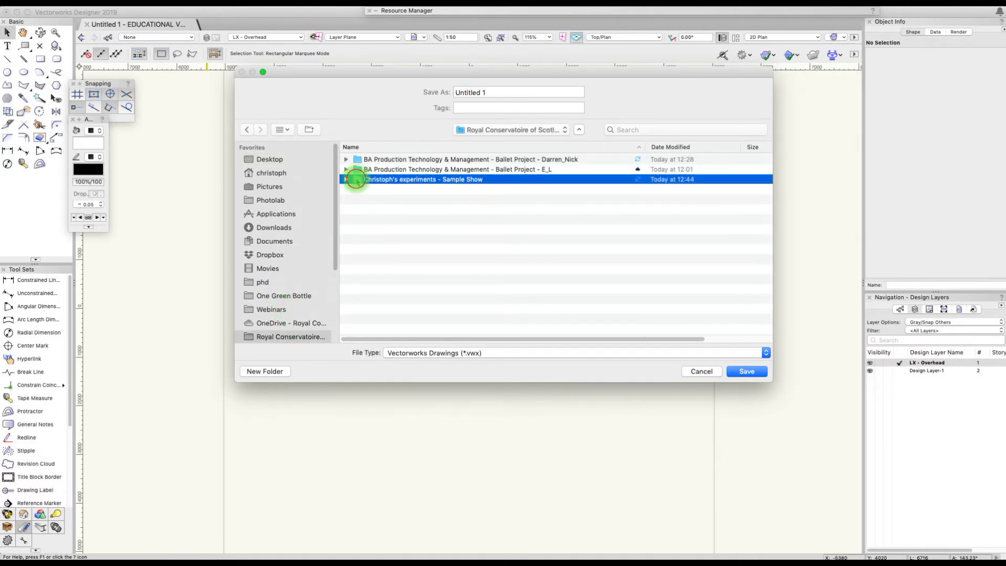
double_click(358, 171)
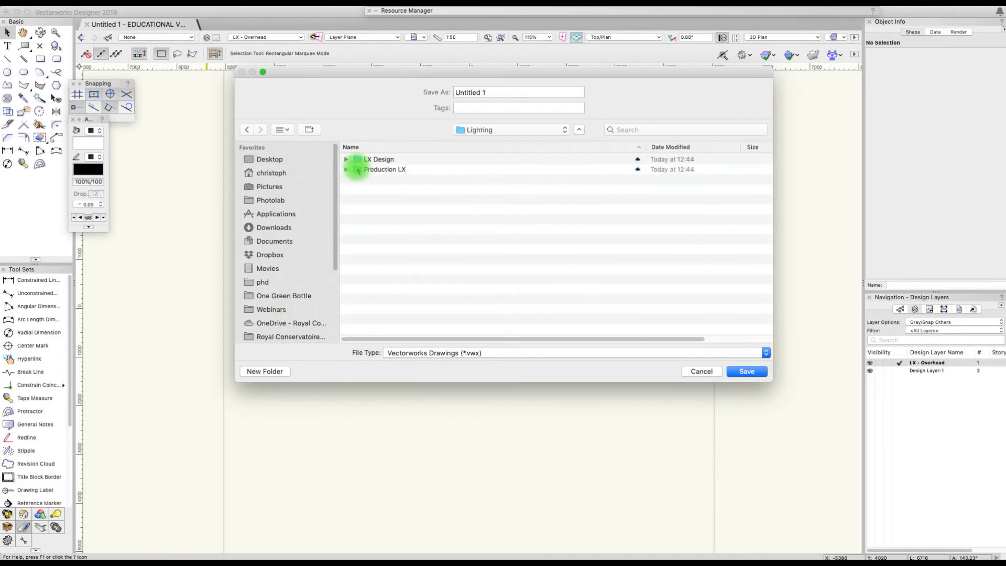
double_click(358, 159)
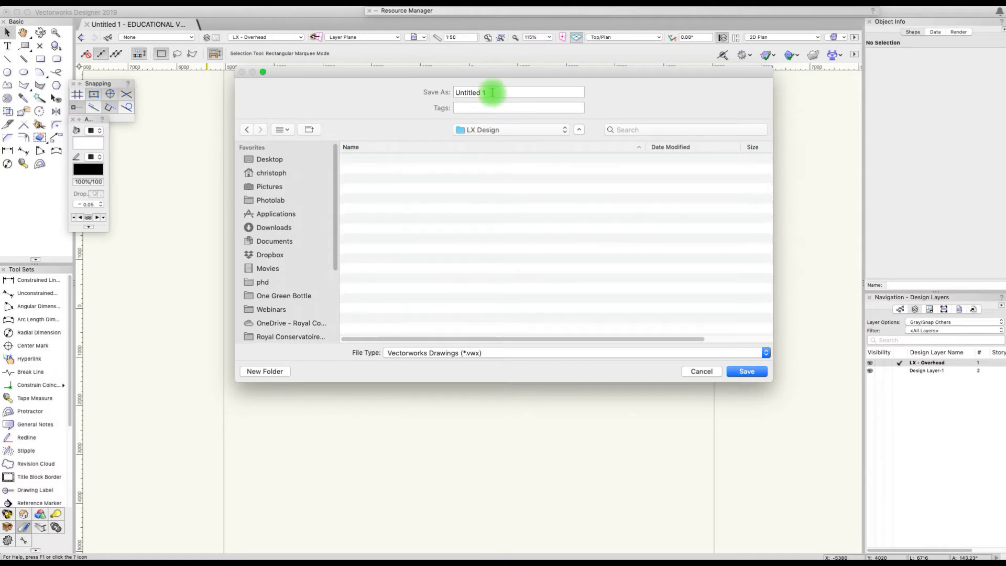
drag(492, 92, 436, 92)
text(Sample Show )
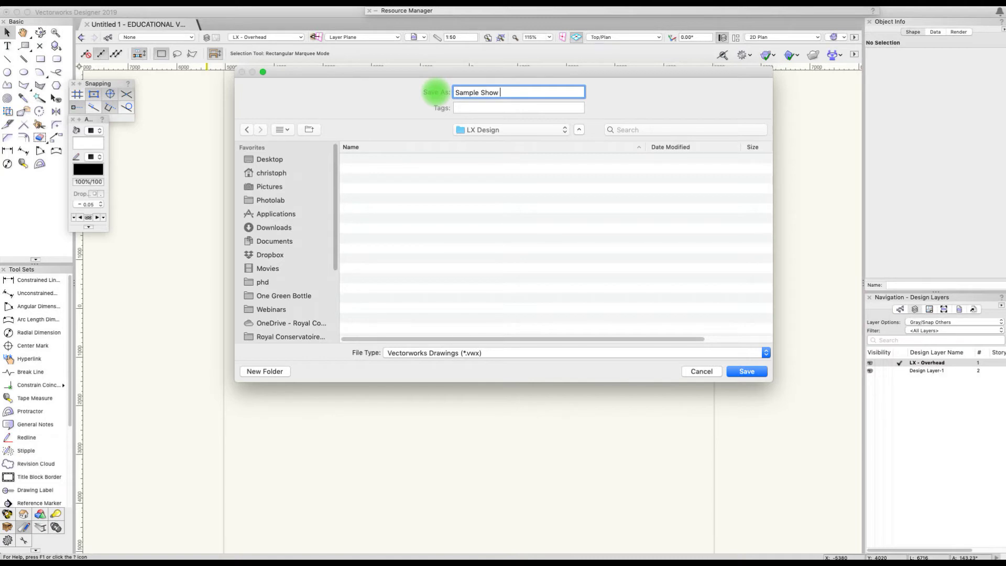
text(LX)
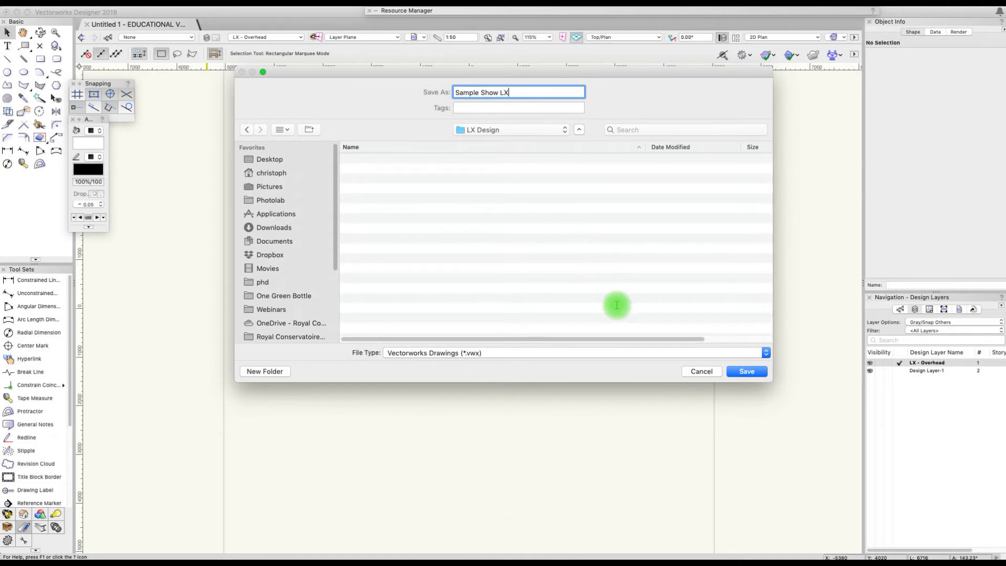
click(749, 374)
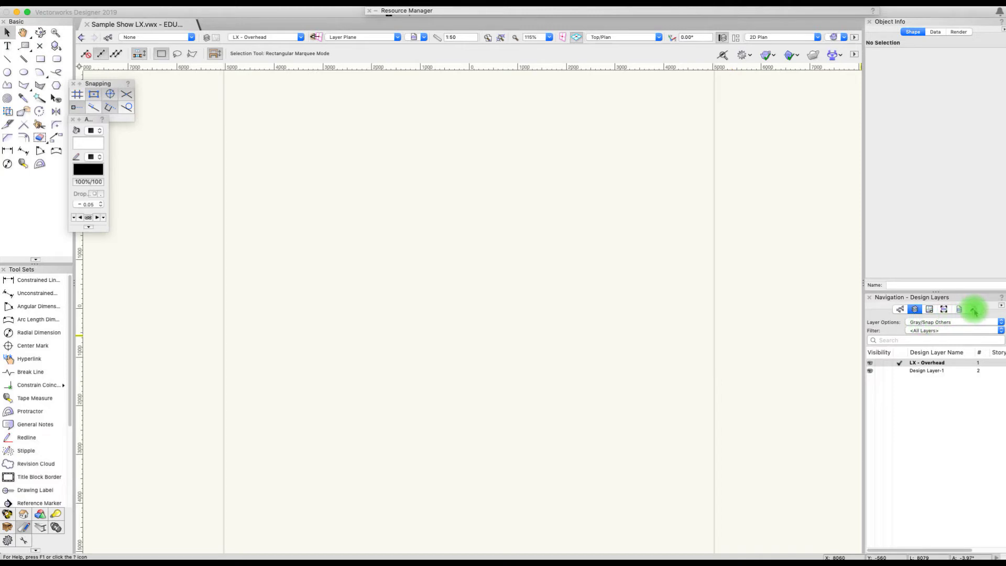
- Set the scale of the LX - Overhead design layer to 1:1
scroll(702, 314, down, 1)
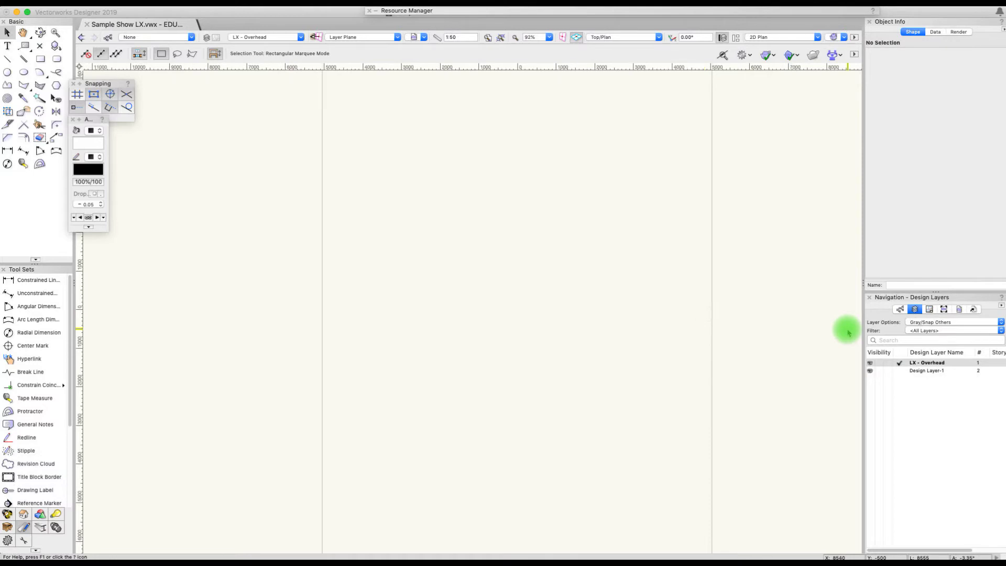
click(439, 41)
click(528, 126)
click(629, 296)
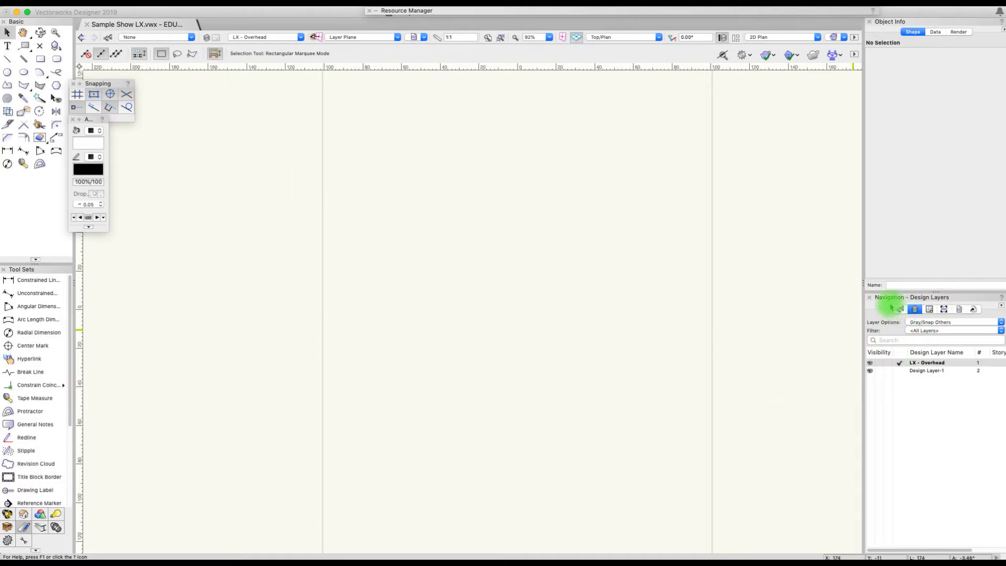
click(973, 310)
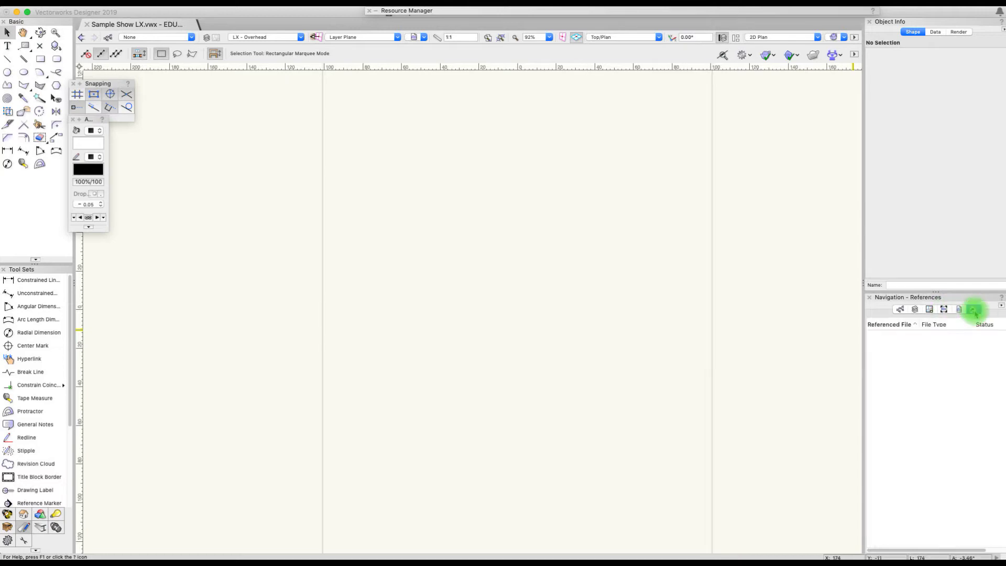
right_click(912, 344)
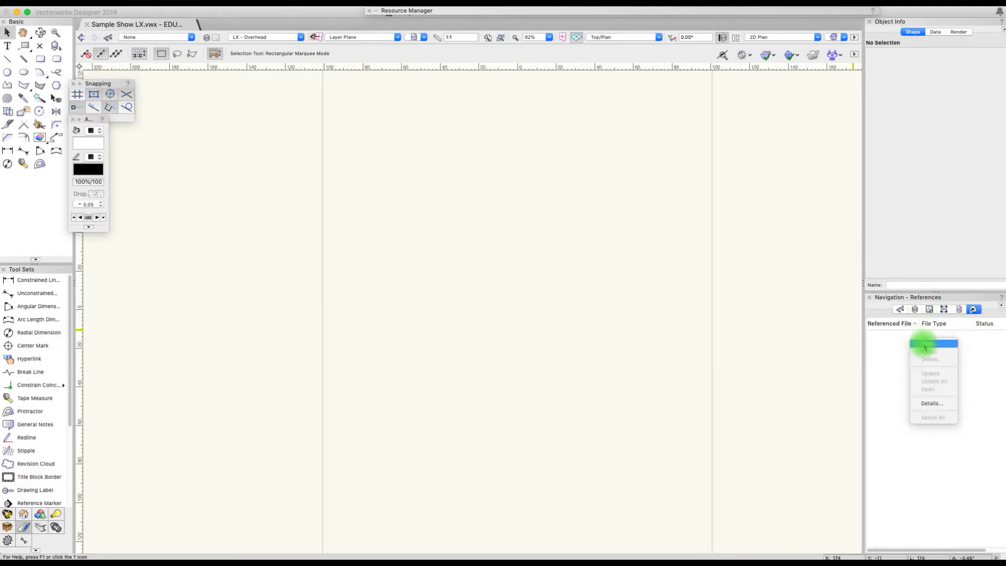
click(789, 313)
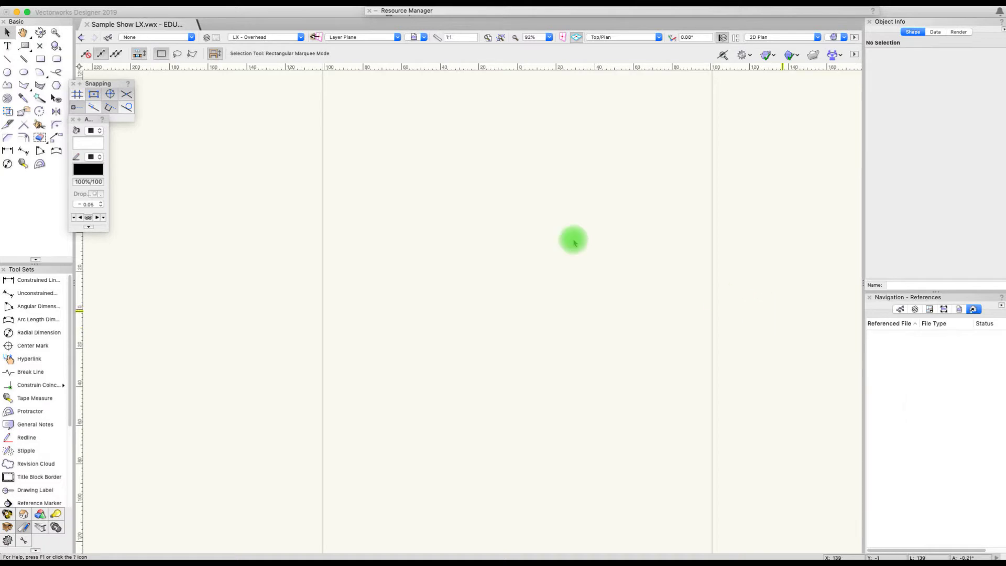
- Start a new reference in the Organization settings, using Sample Show 2020.vwx from the synced Venue Plan folder as its source
click(208, 38)
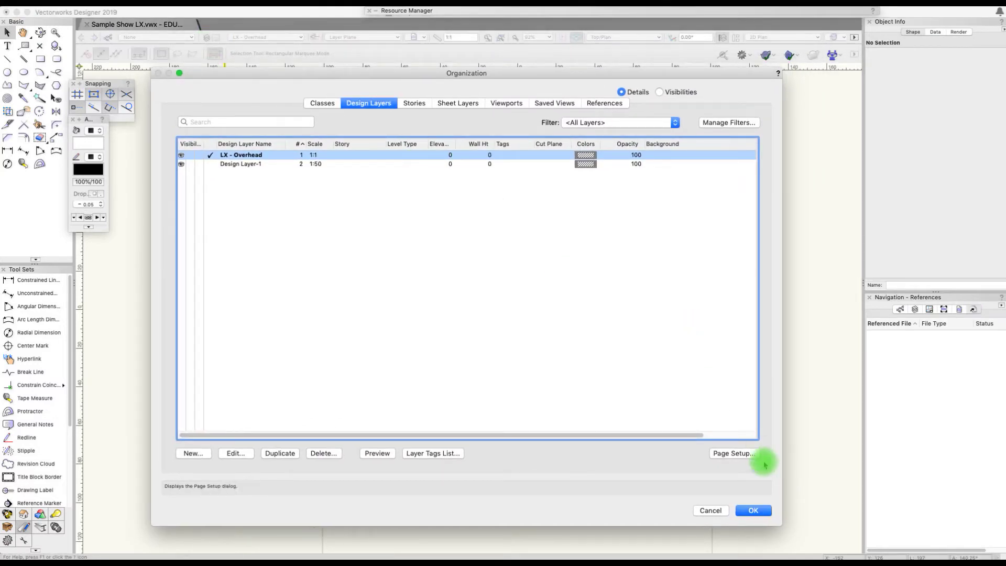
drag(780, 526, 797, 475)
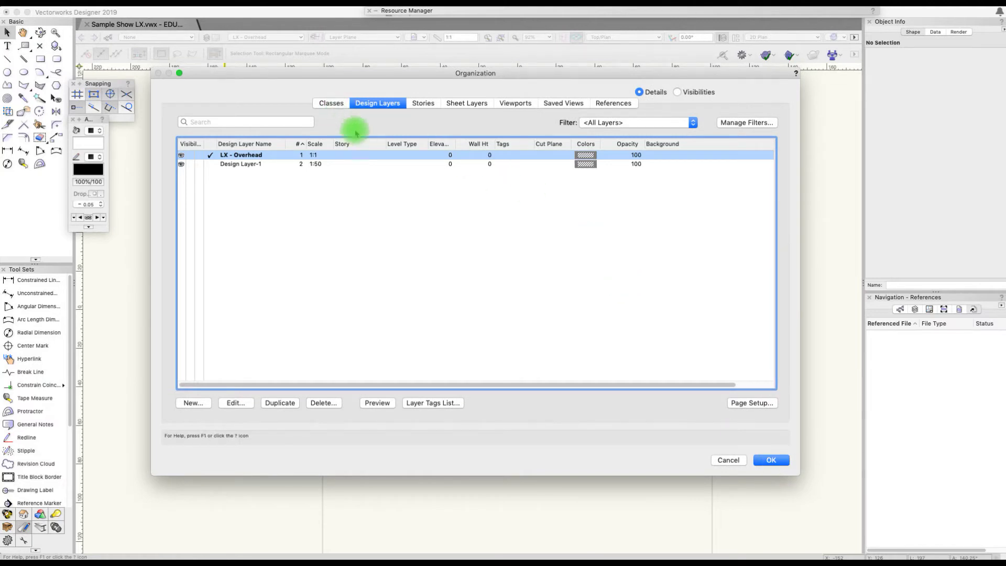
click(331, 104)
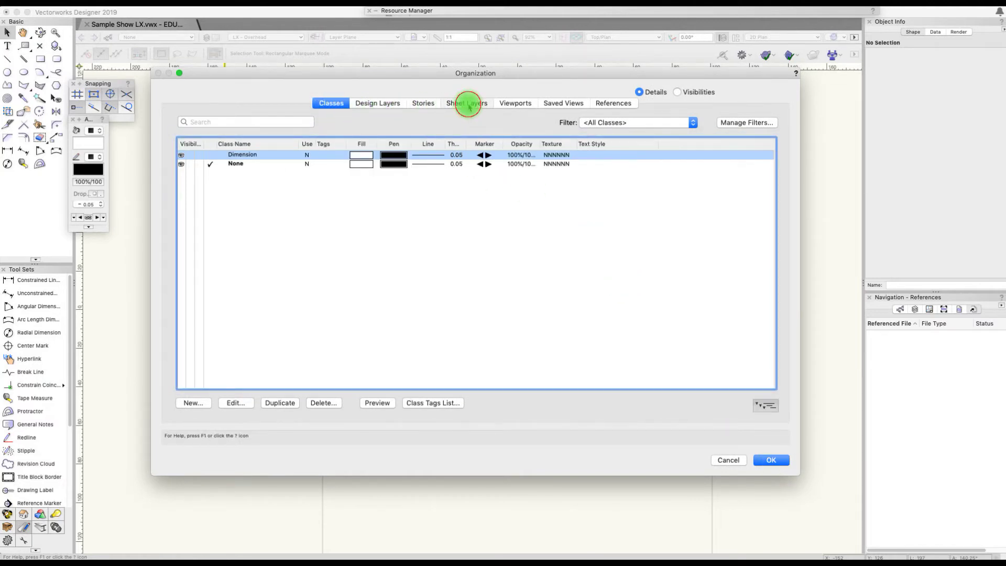
click(467, 103)
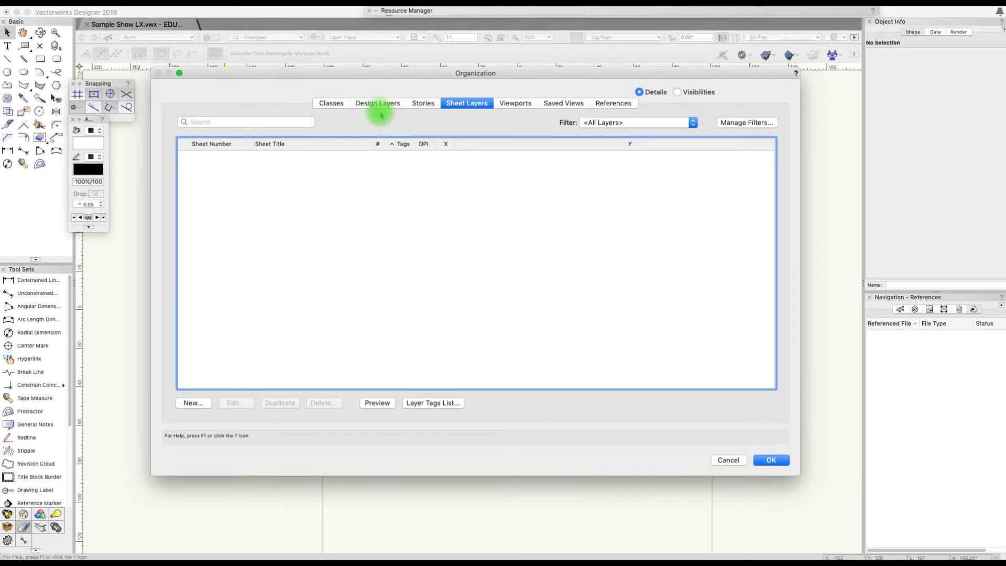
click(610, 108)
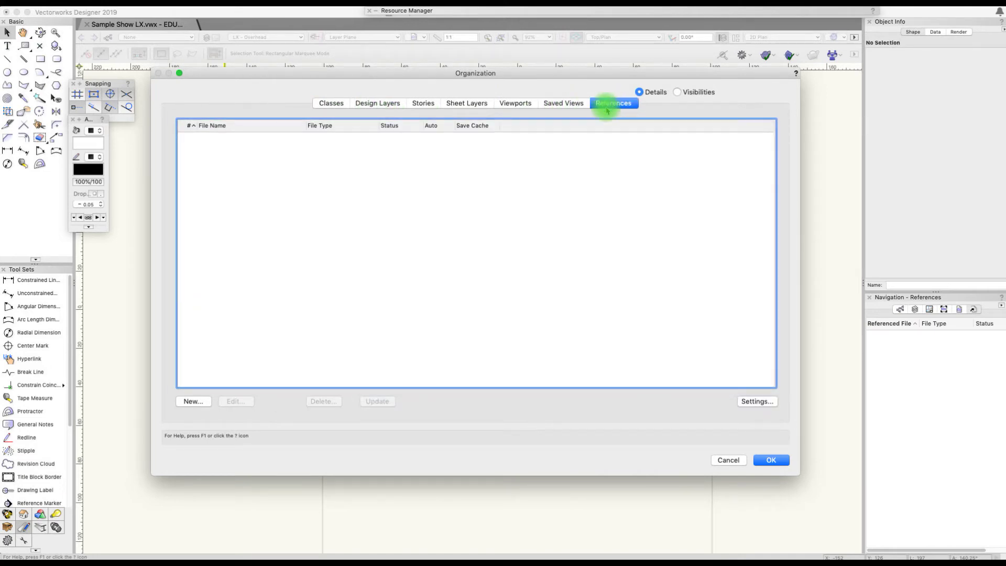
click(194, 401)
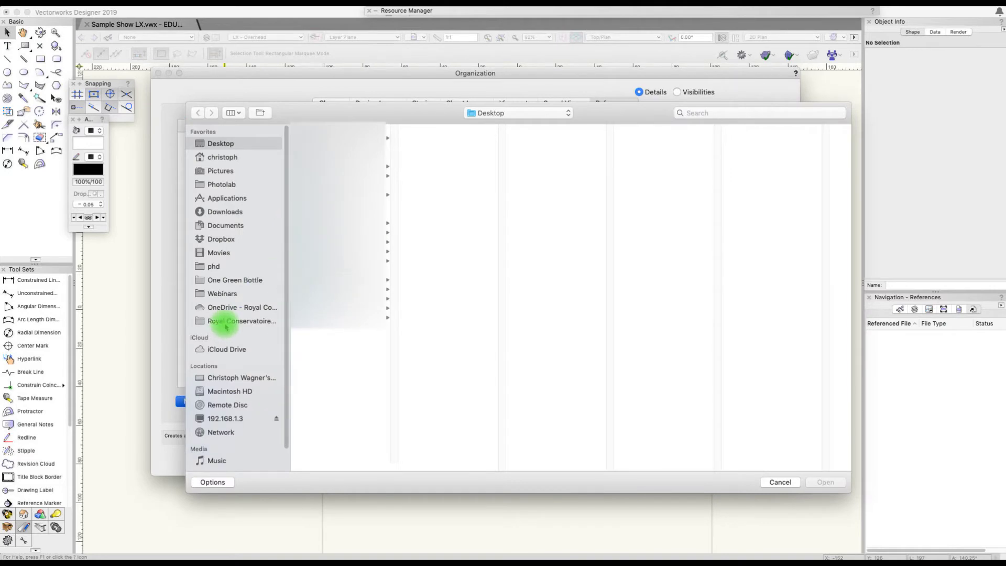
click(225, 322)
click(340, 148)
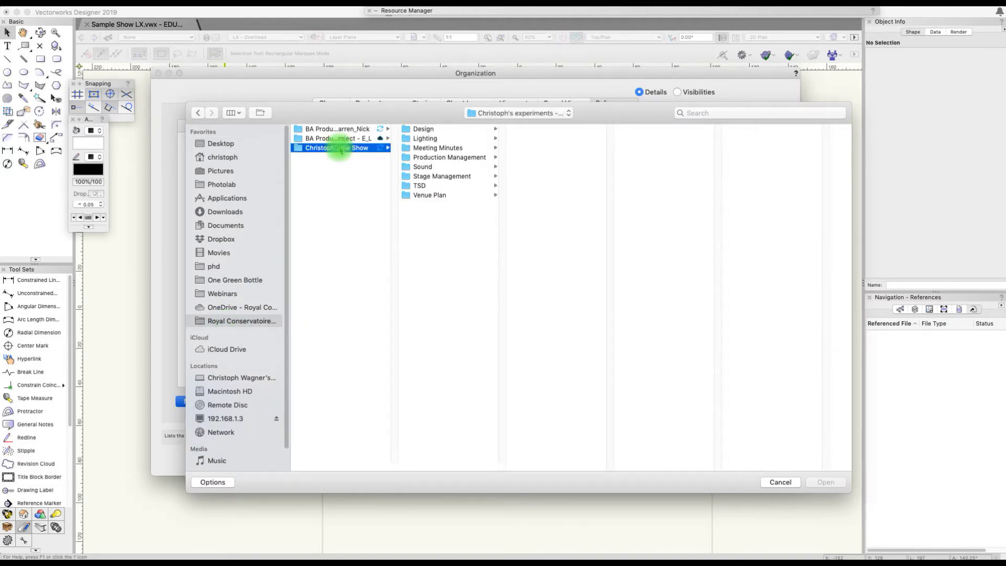
click(427, 195)
click(534, 131)
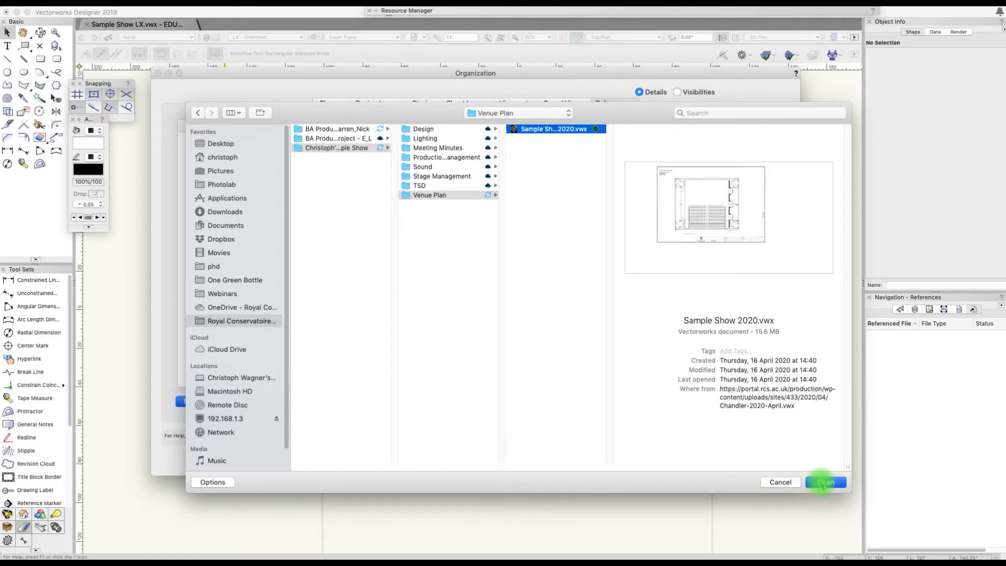
click(822, 483)
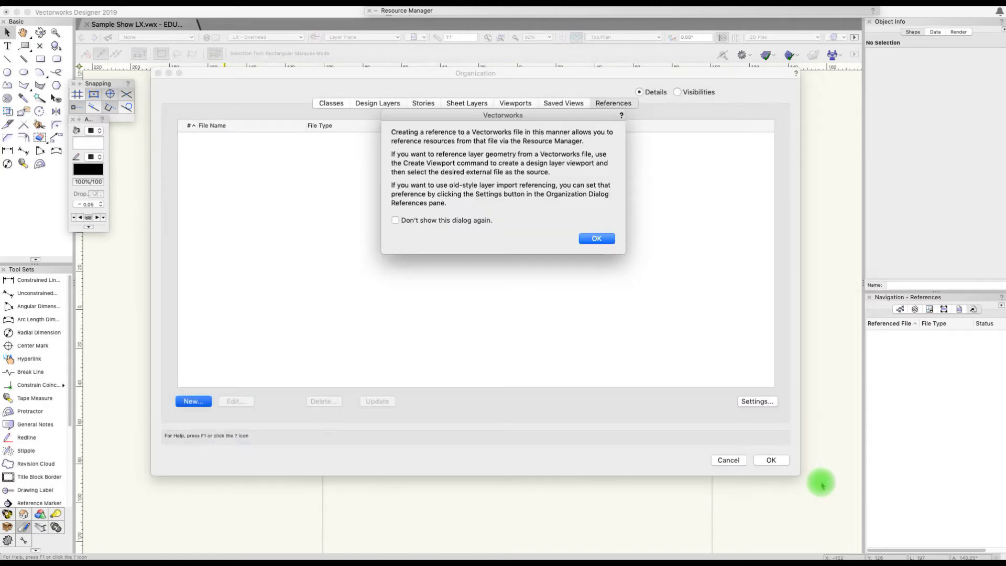
click(612, 243)
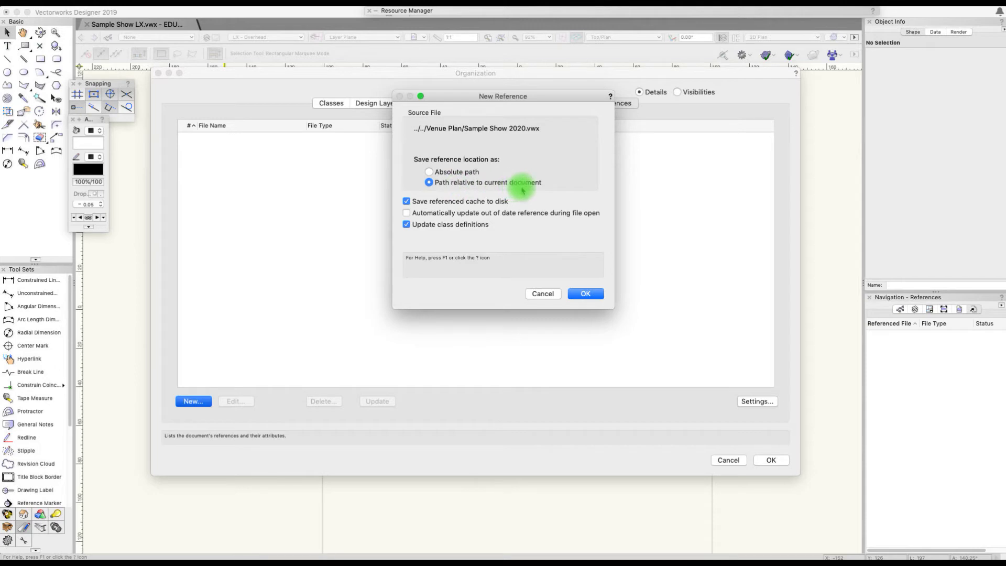
- Save the reference location as a path relative to the current document and create the reference
click(429, 173)
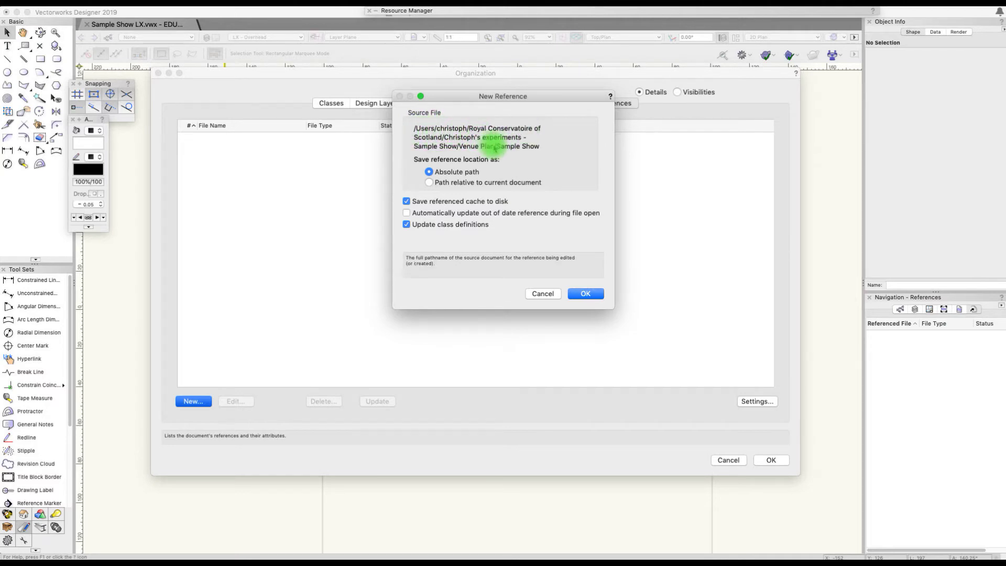
click(430, 182)
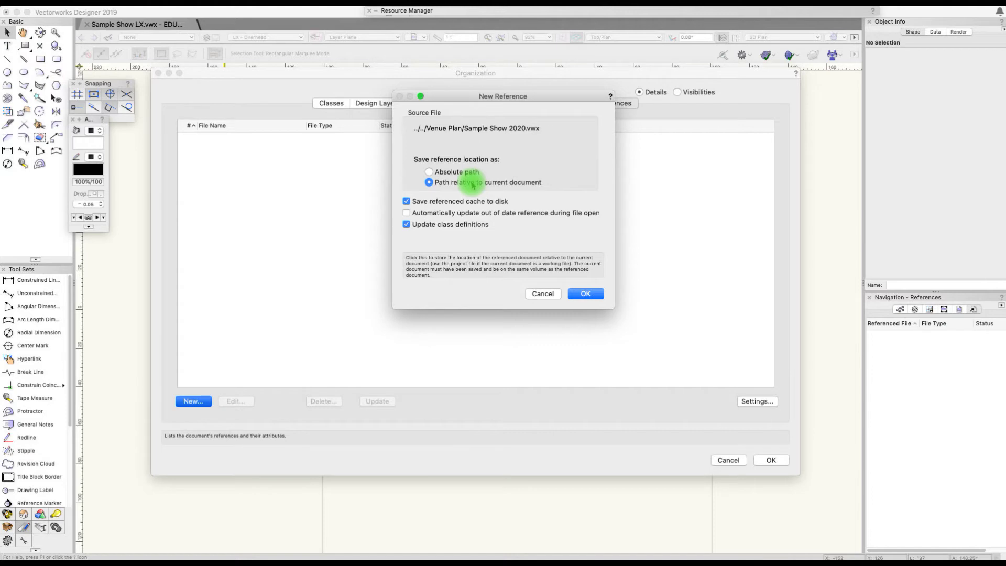
click(582, 293)
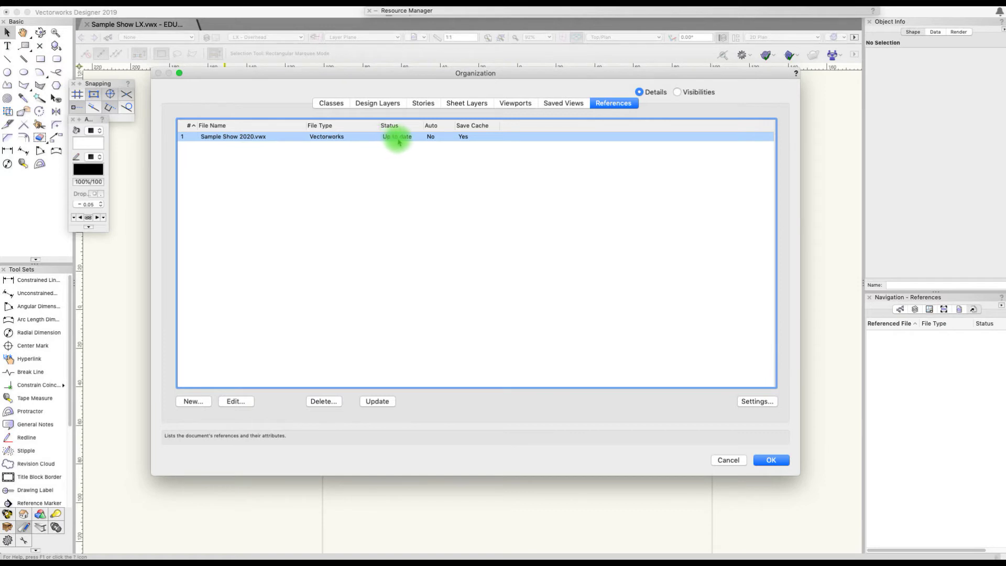
- Change the reference settings so that Vectorworks files are referenced by Layer import
click(373, 103)
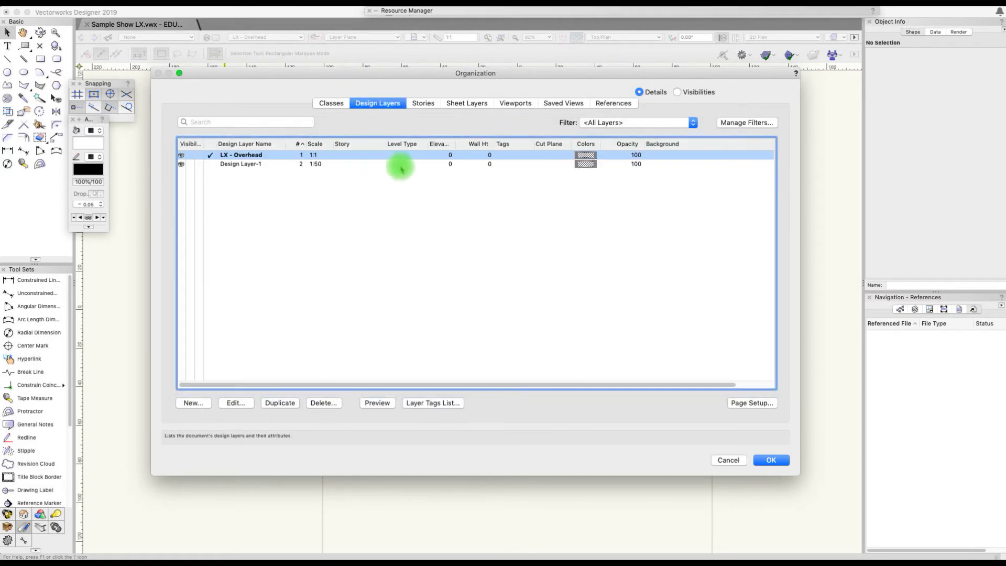
click(613, 103)
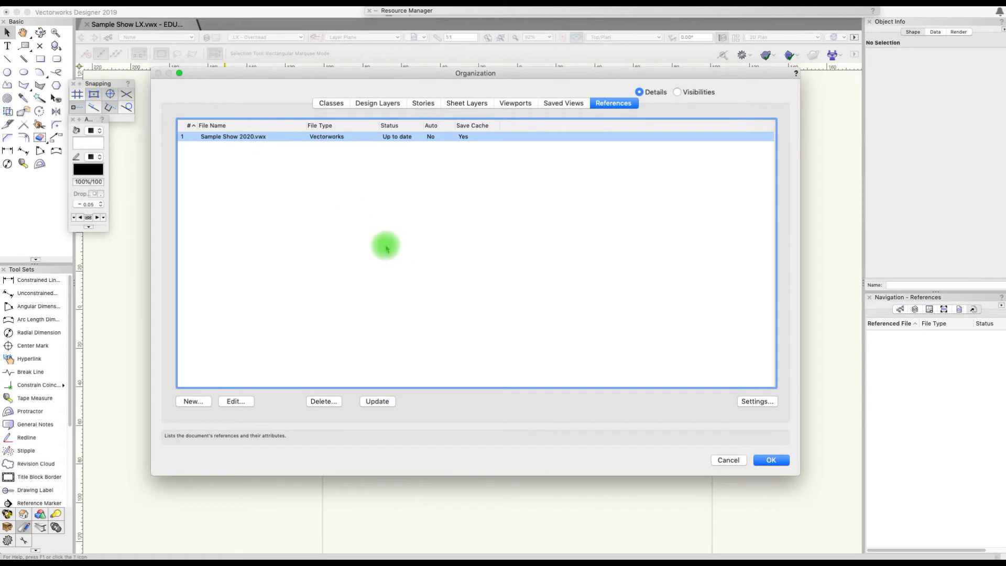
click(762, 402)
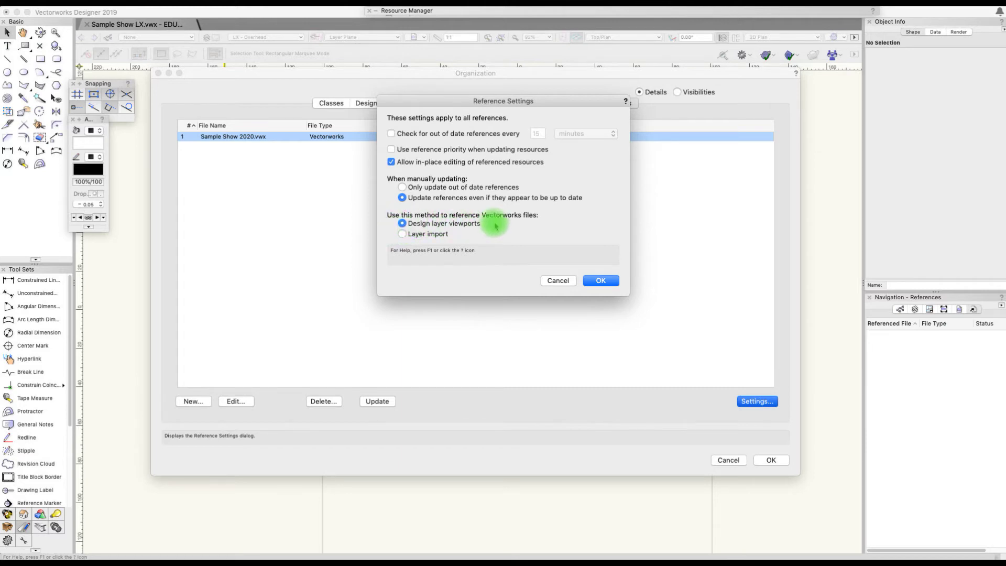
click(403, 236)
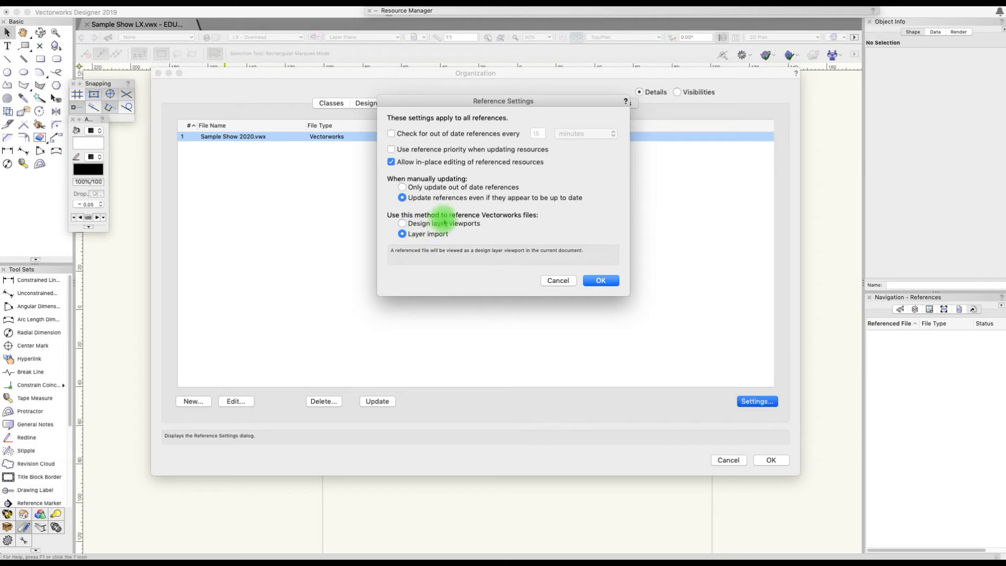
click(601, 280)
click(373, 345)
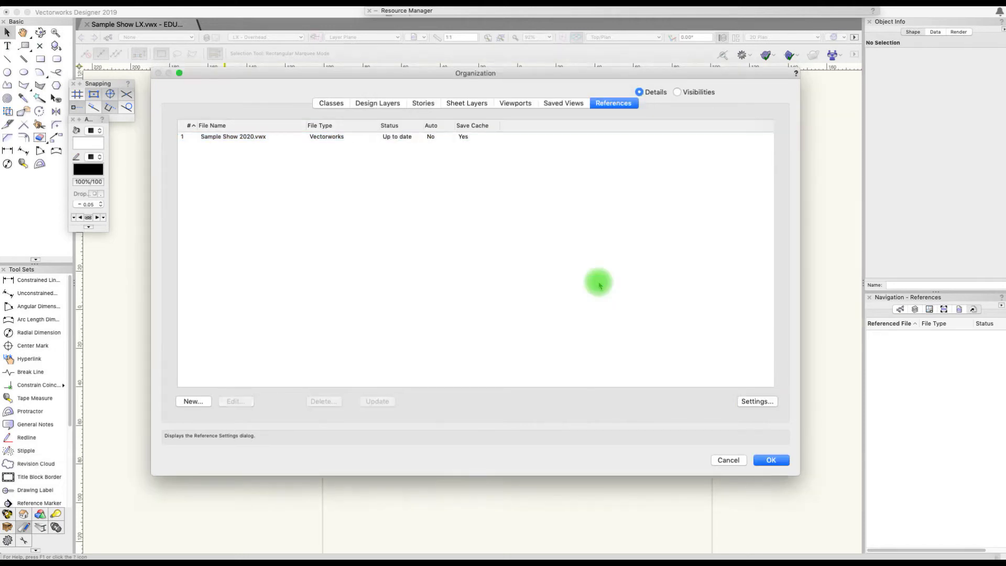
- Edit the Sample Show 2020.vwx reference so that all available source layers, from Permanent Seating through Floor, are referenced
click(247, 137)
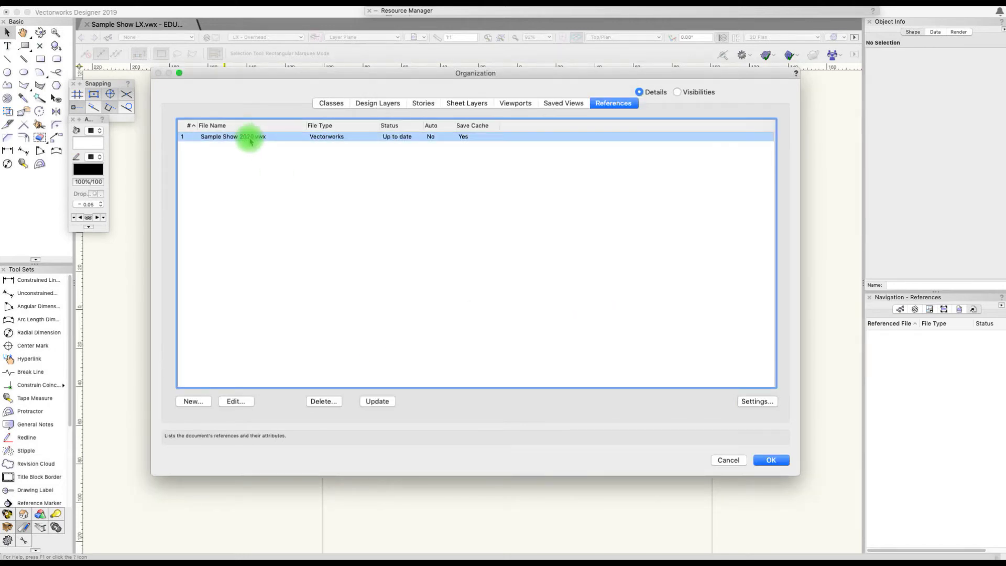
click(232, 401)
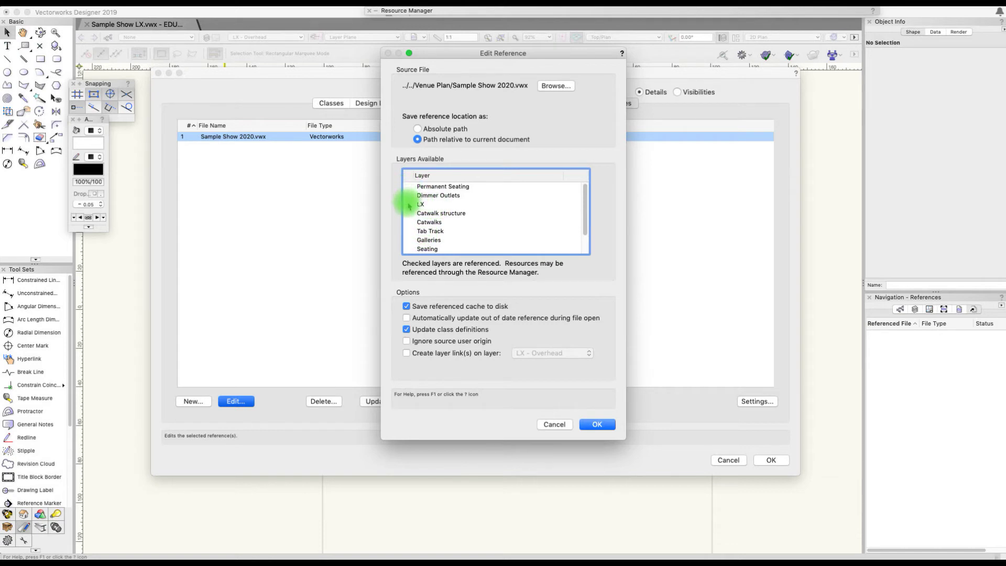
click(408, 186)
click(409, 195)
click(408, 204)
click(409, 213)
click(409, 222)
click(409, 231)
click(409, 240)
click(409, 248)
scroll(416, 241, down, 3)
click(419, 231)
click(418, 240)
click(418, 248)
scroll(418, 243, up, 3)
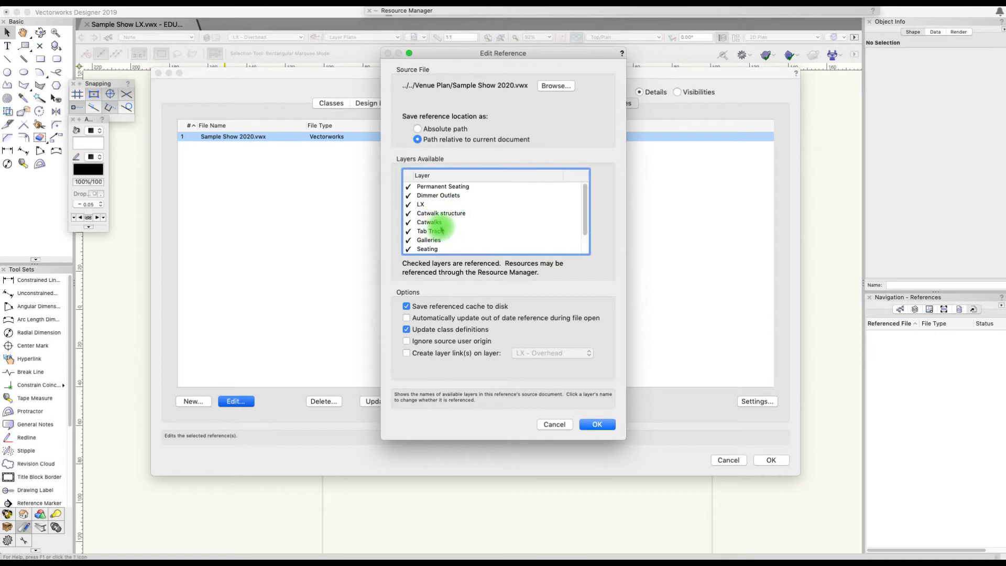
scroll(442, 231, down, 3)
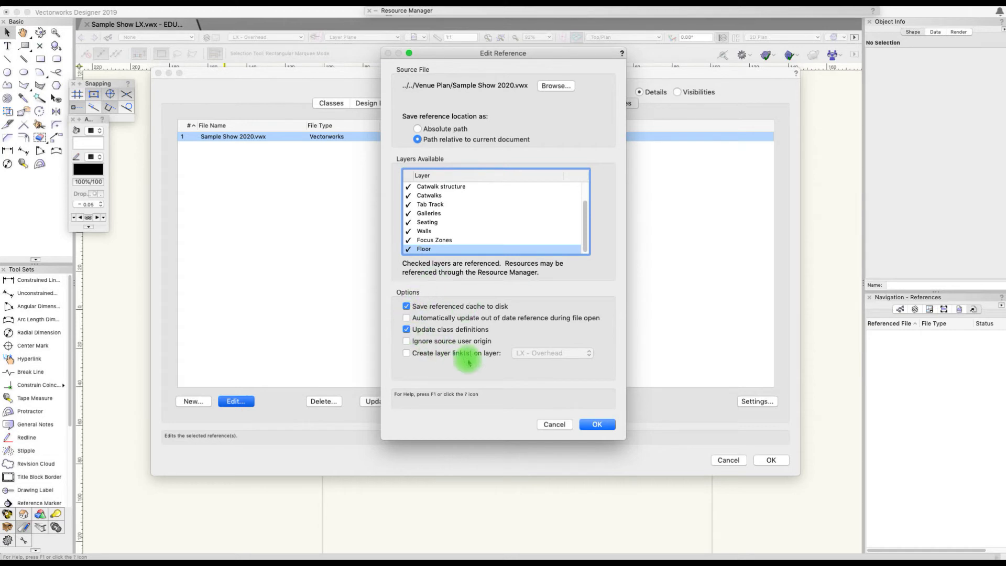
click(603, 424)
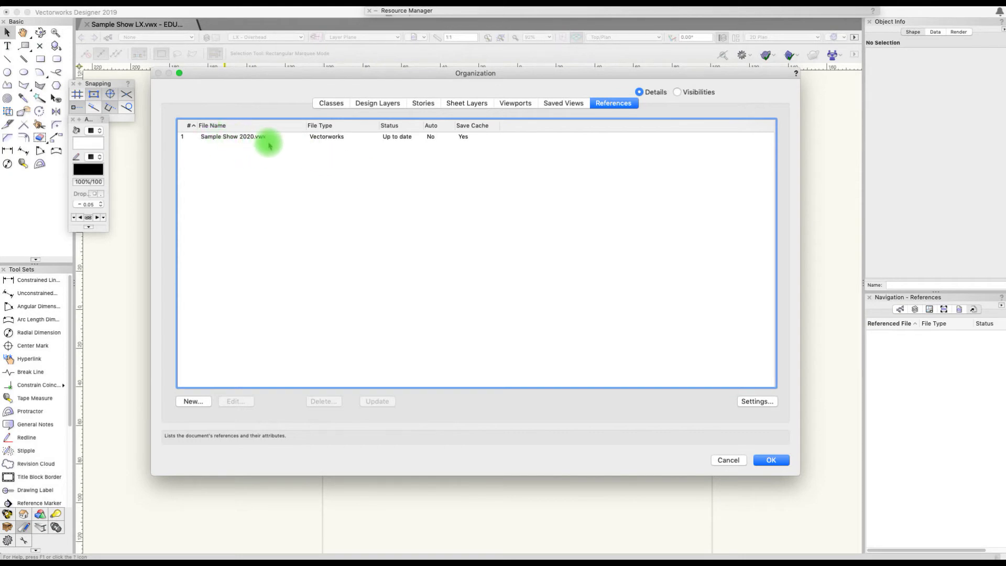
- Check the design layers in the Organization settings, accept the settings, and show the design layers in the Navigation palette
click(368, 105)
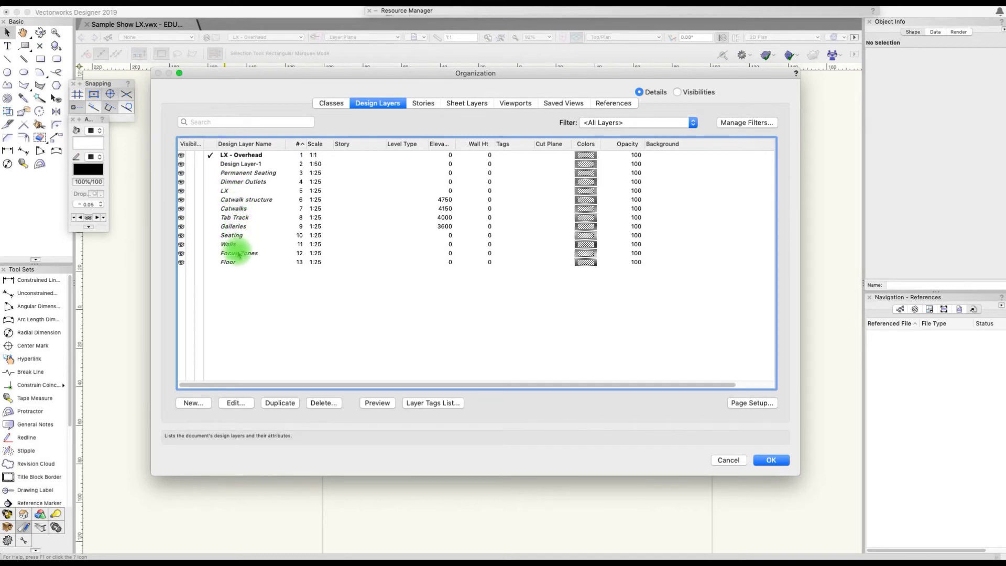
click(775, 460)
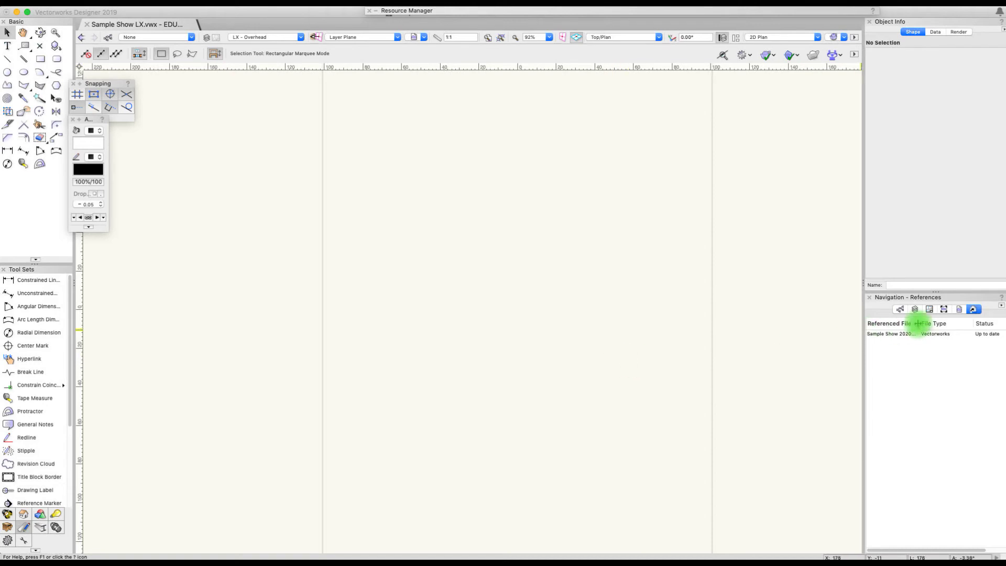
click(914, 311)
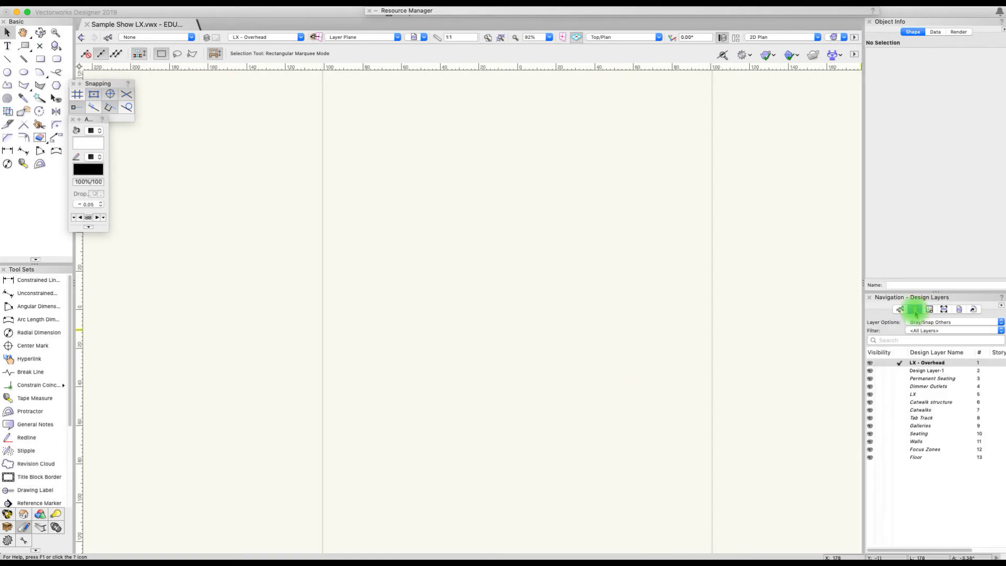
scroll(612, 343, down, 6)
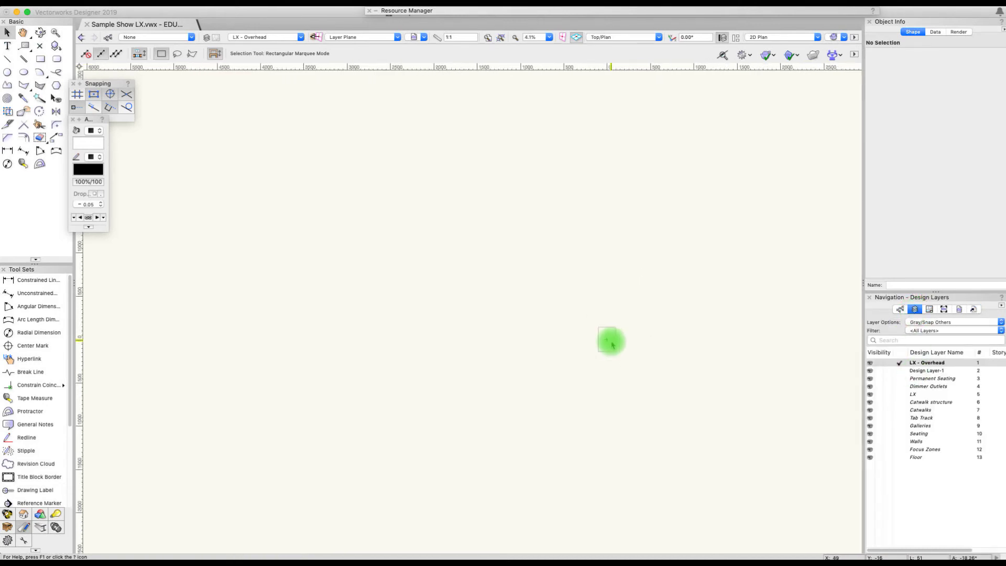
click(300, 38)
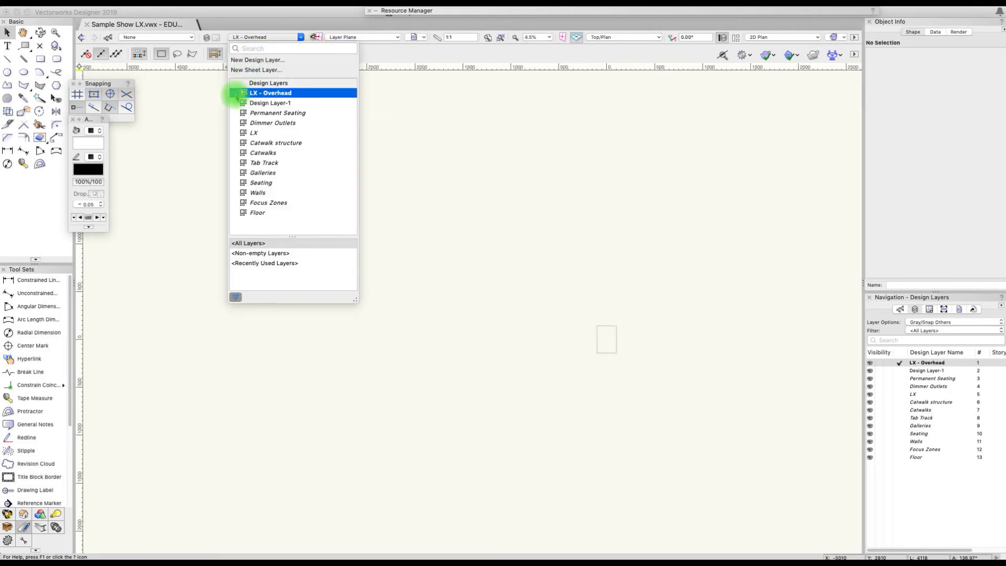
click(300, 37)
scroll(672, 343, down, 1)
key(super+4)
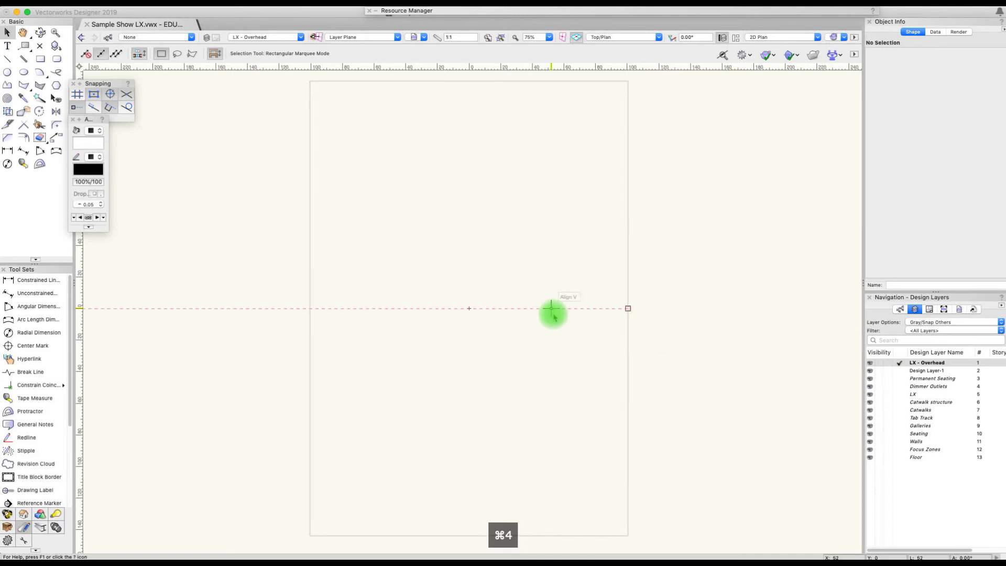
- Set the document's printable area to ISO A0 in Page Setup, allowing a size unavailable in the printer setup
click(87, 4)
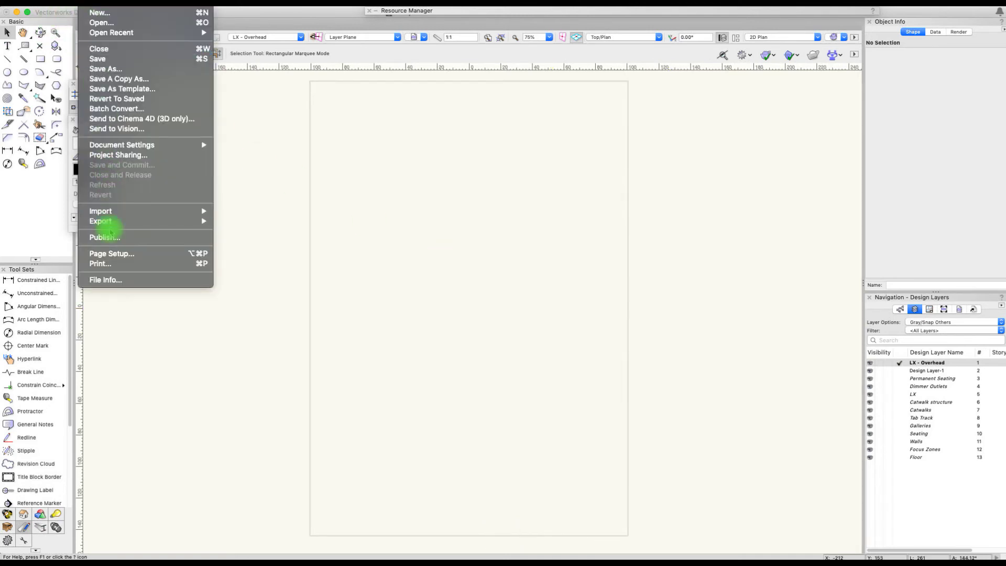
click(342, 269)
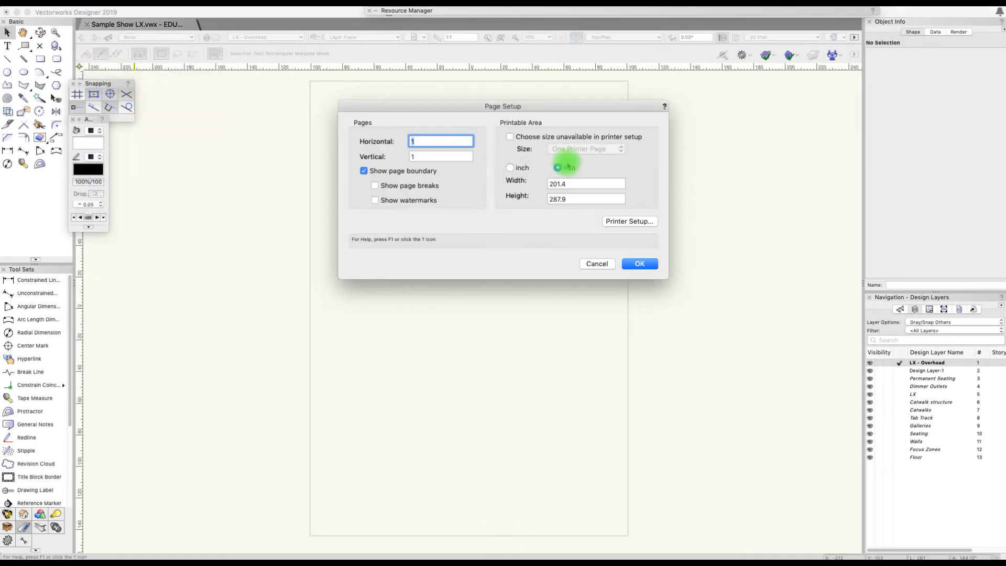
click(511, 139)
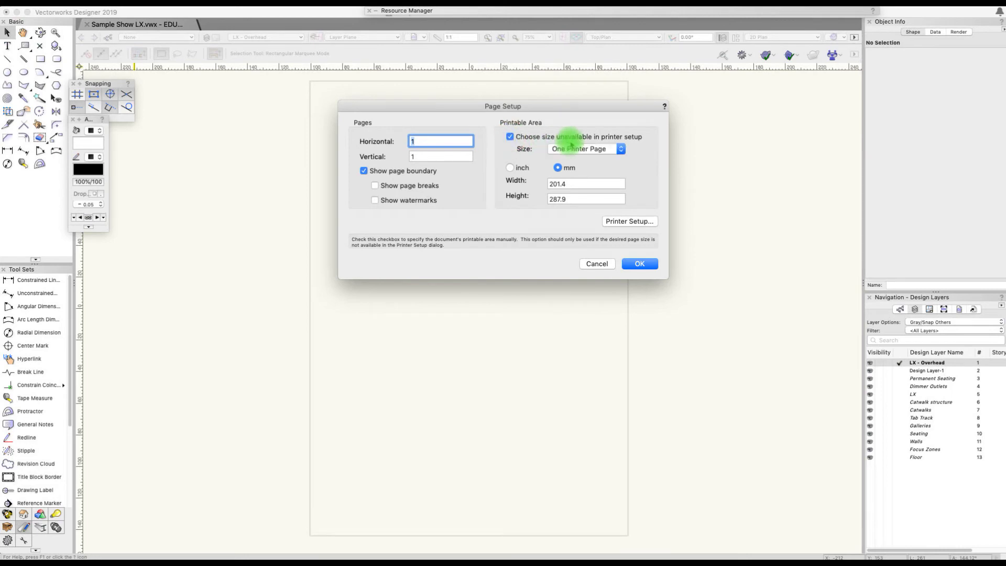
click(579, 149)
click(571, 312)
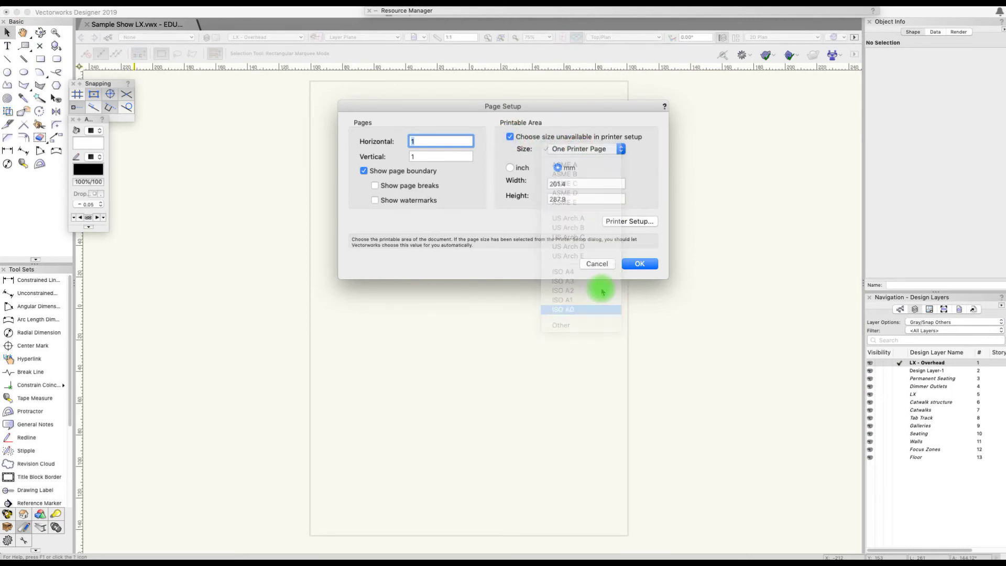
click(639, 263)
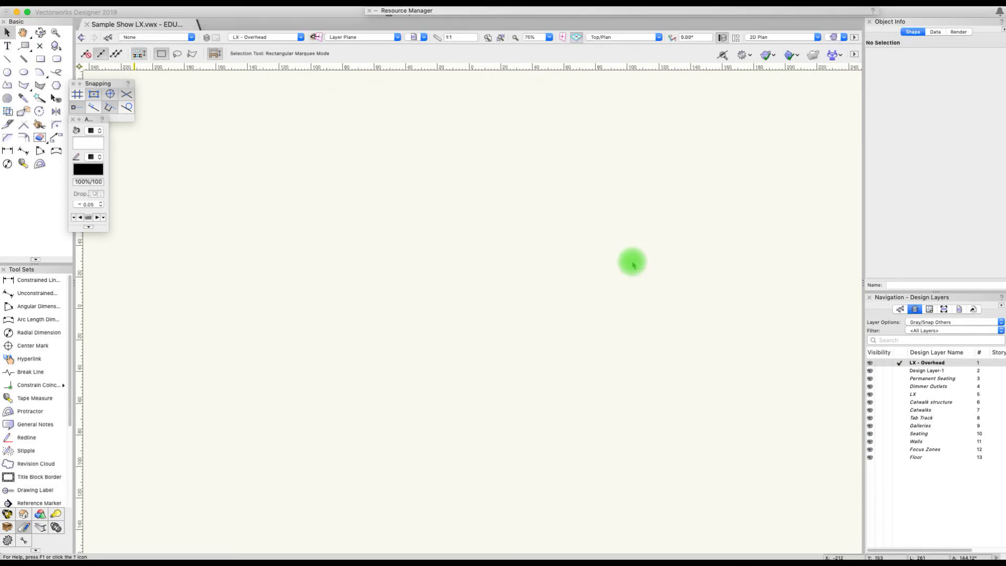
- Set the layer scale to 1:25 for all layers and fit the page in the view
click(438, 38)
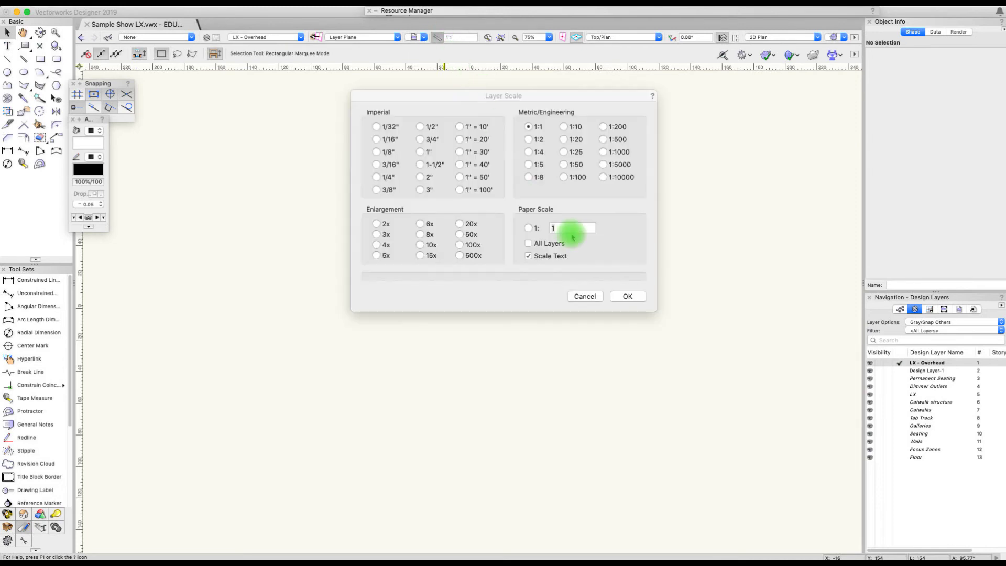
click(562, 153)
click(529, 243)
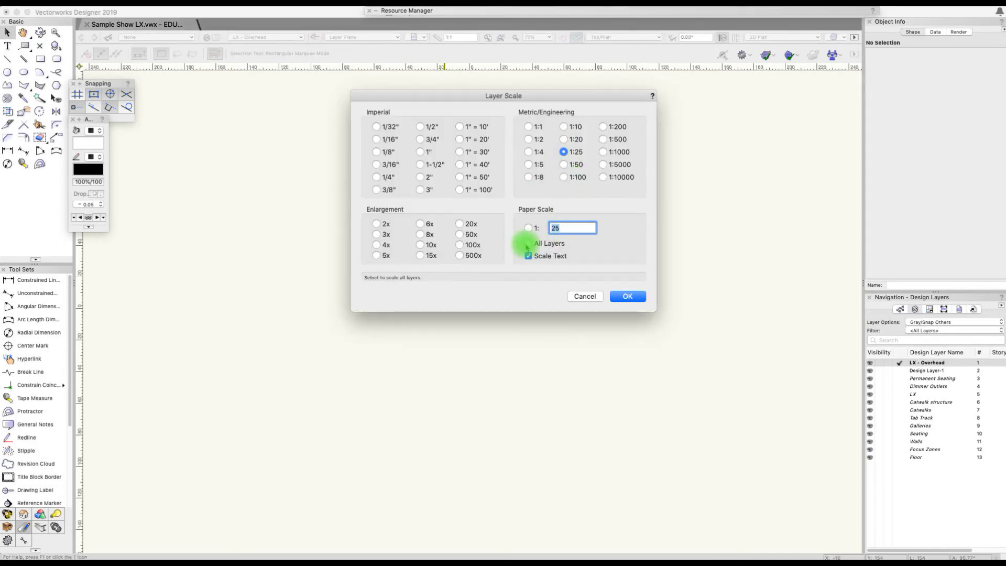
click(629, 296)
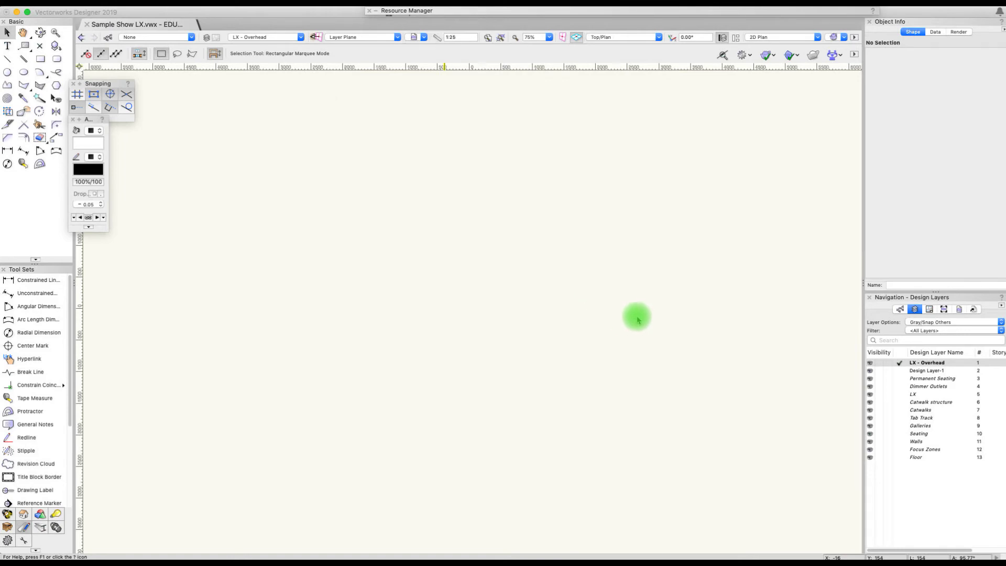
key(super+4)
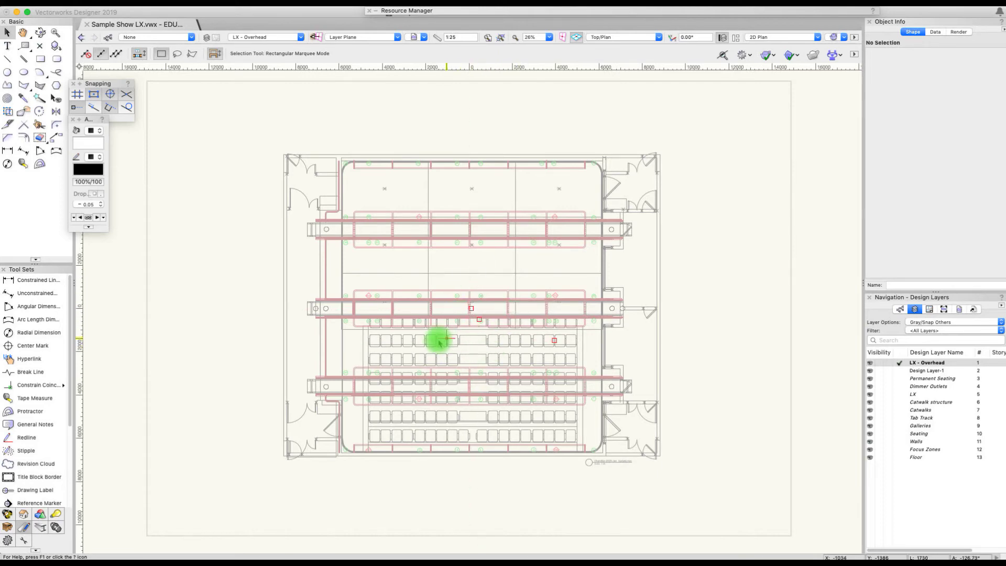
- Change the layer options to Show/Snap Others so the referenced venue layers display in full color
scroll(438, 341, down, 1)
scroll(438, 341, up, 4)
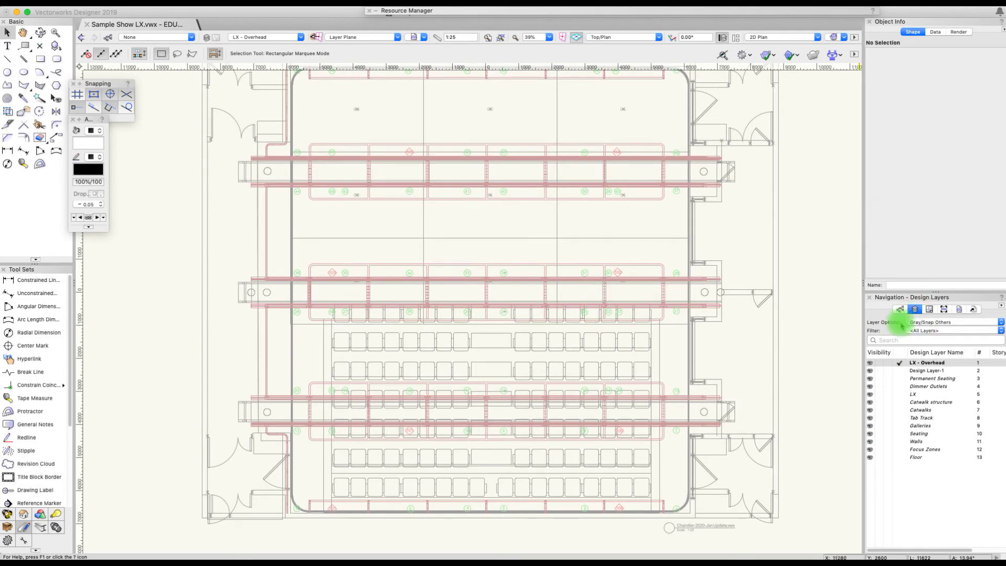
click(922, 322)
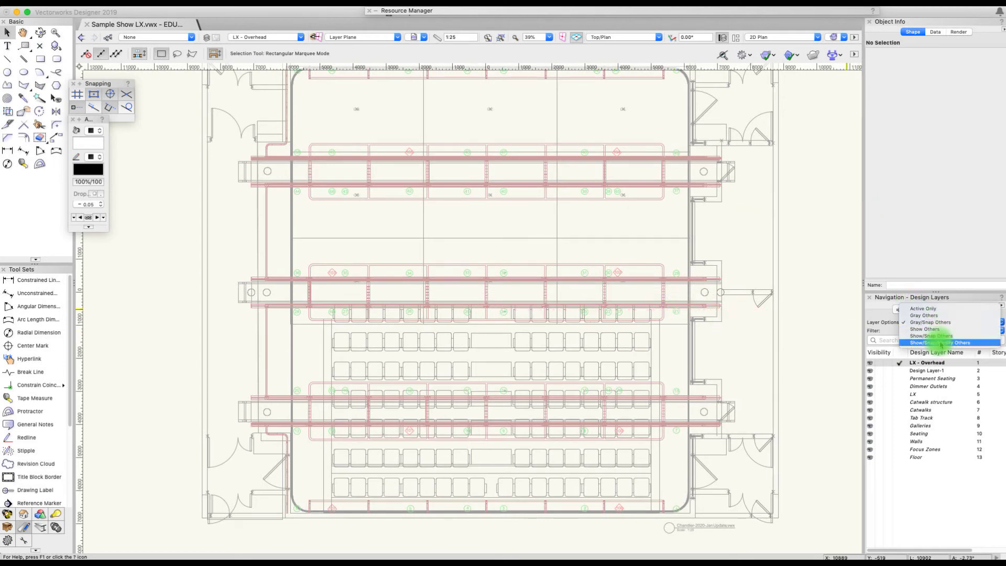
click(935, 336)
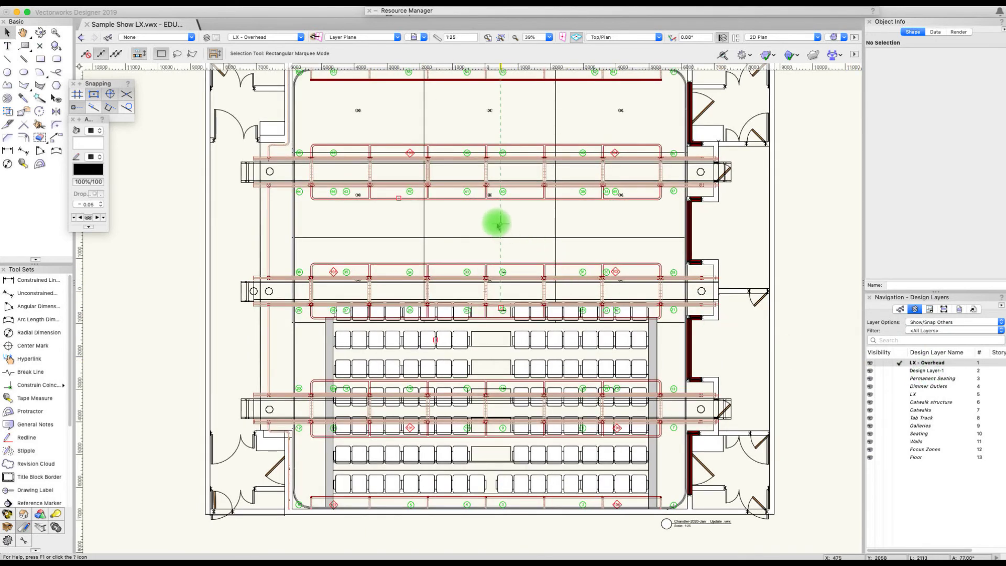
scroll(500, 224, up, 3)
key(h)
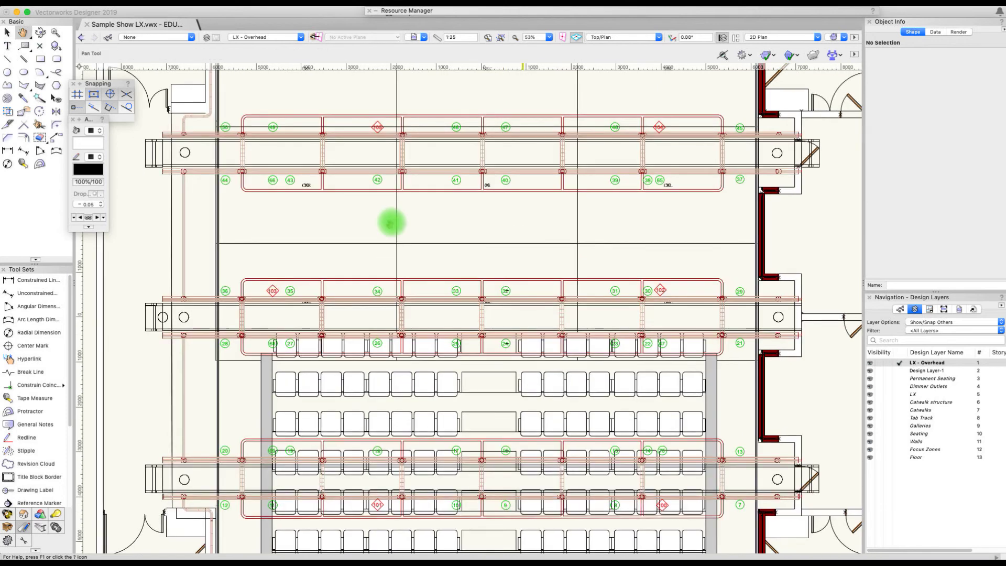
middle_drag(391, 224, 388, 247)
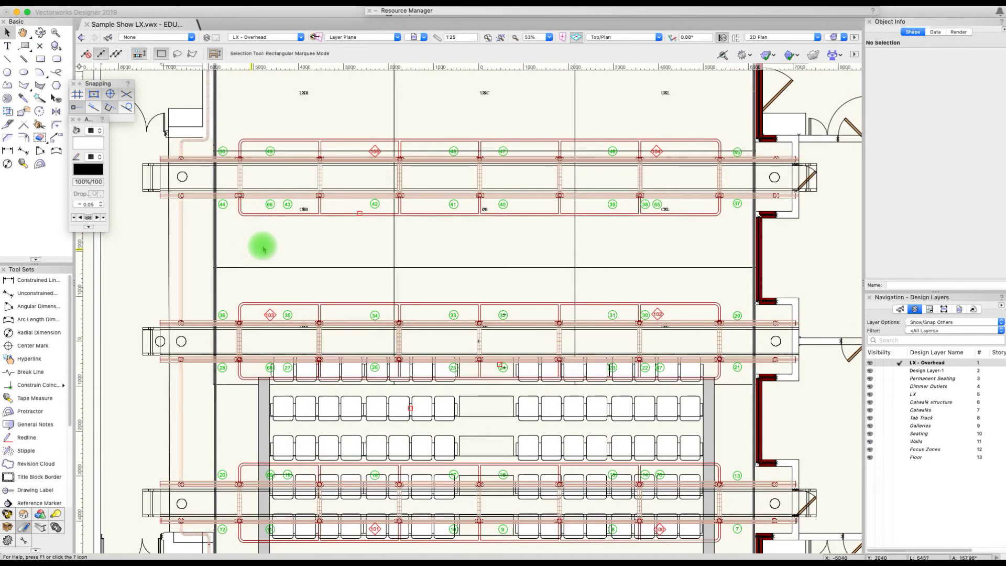
- Start importing the Etc Source 4 Jr Zoom symbol from the ETC folder of the 0 CW Lantern Library v2019.vwx favorite
click(444, 12)
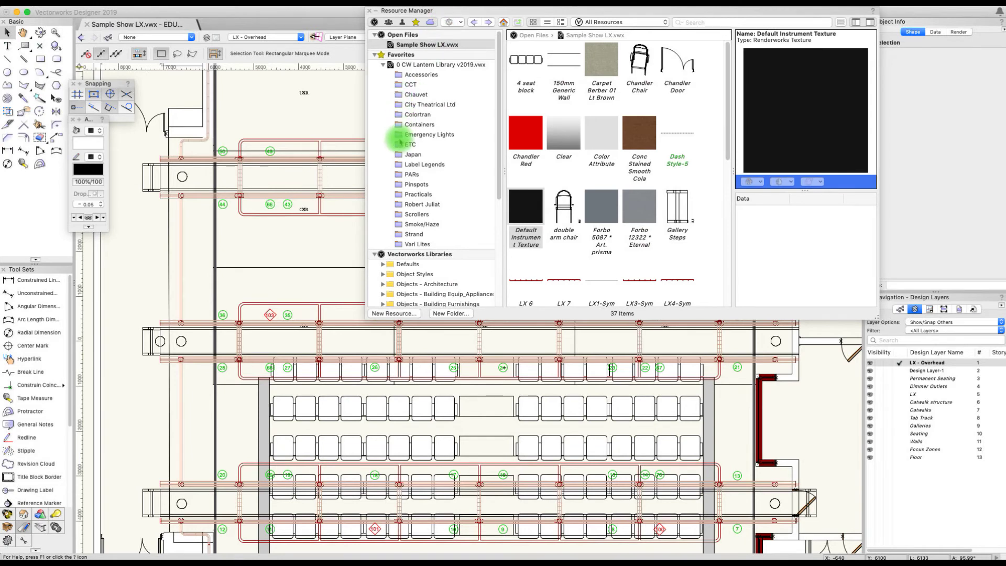
click(400, 148)
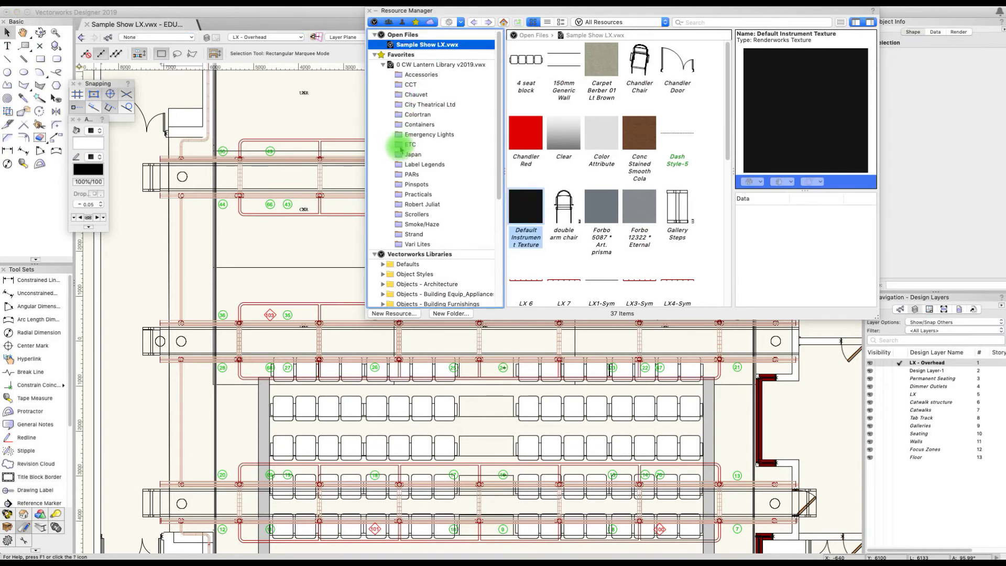
click(404, 146)
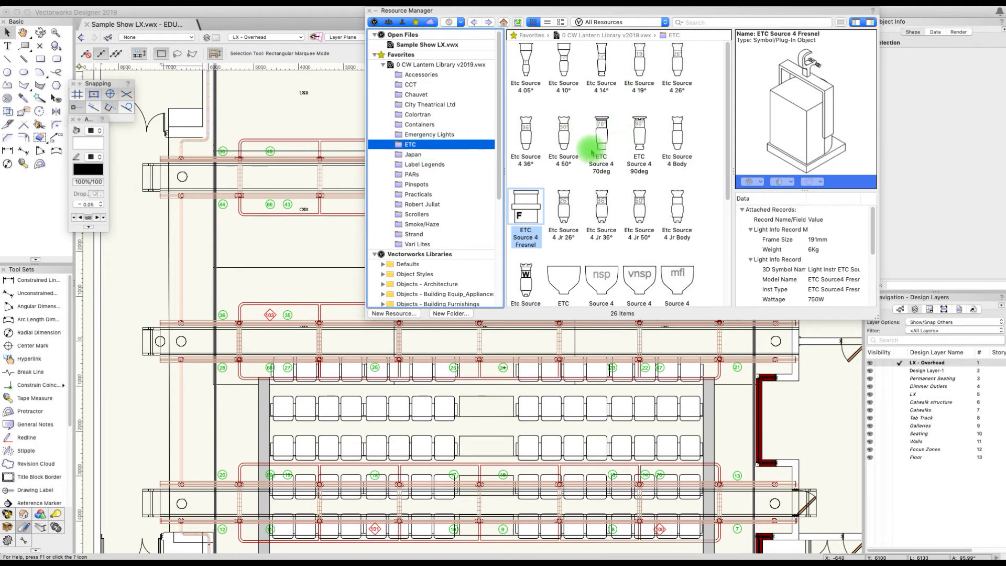
scroll(605, 212, down, 2)
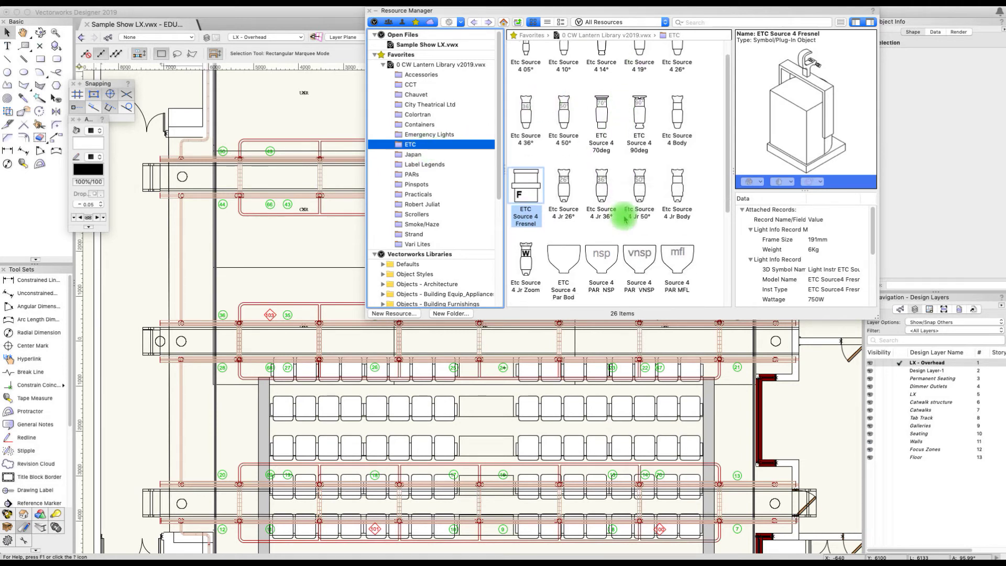
click(525, 246)
right_click(526, 249)
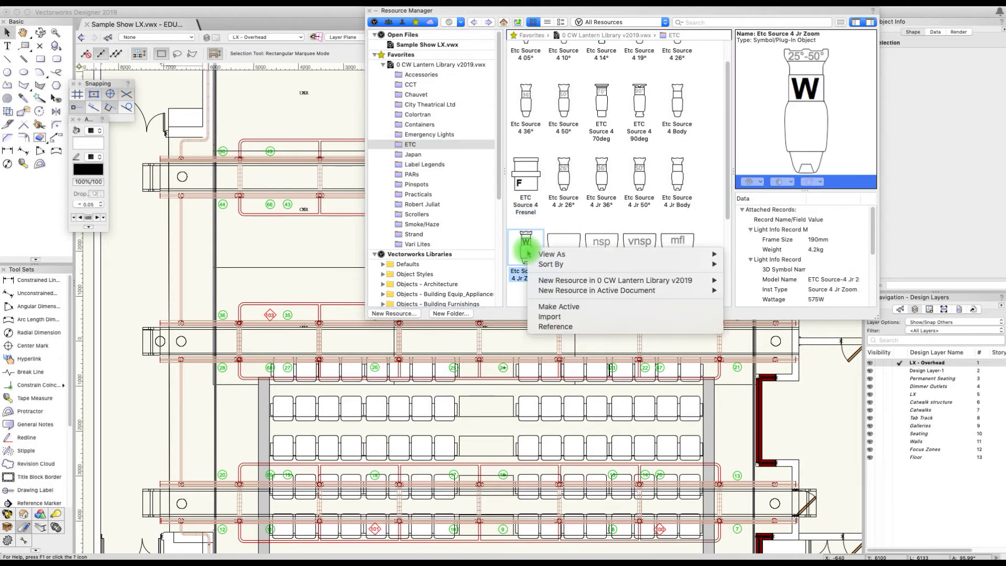
click(555, 316)
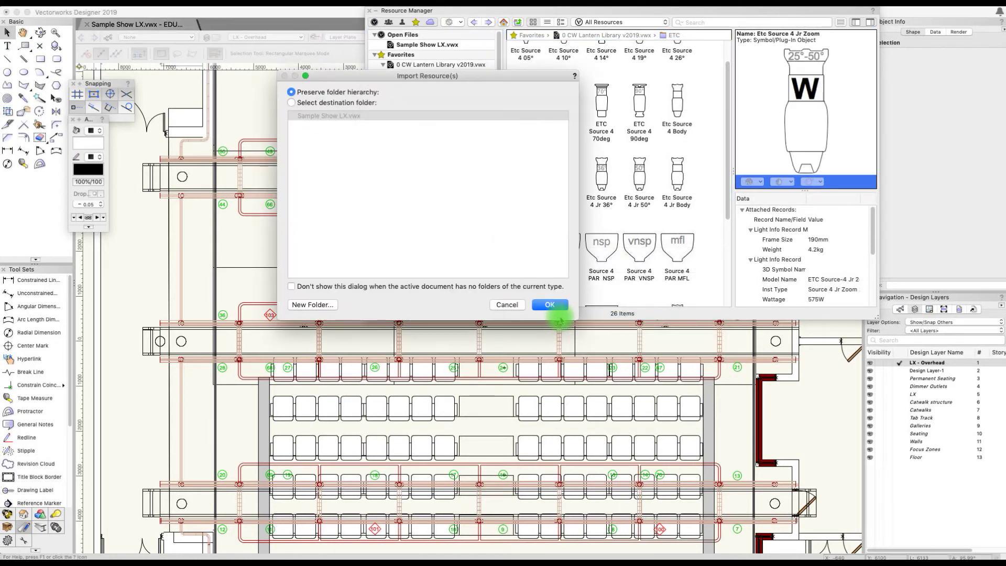
- Choose to import into a selected destination folder and create a new folder named LX Fixtures in Sample Show LX.vwx
click(292, 104)
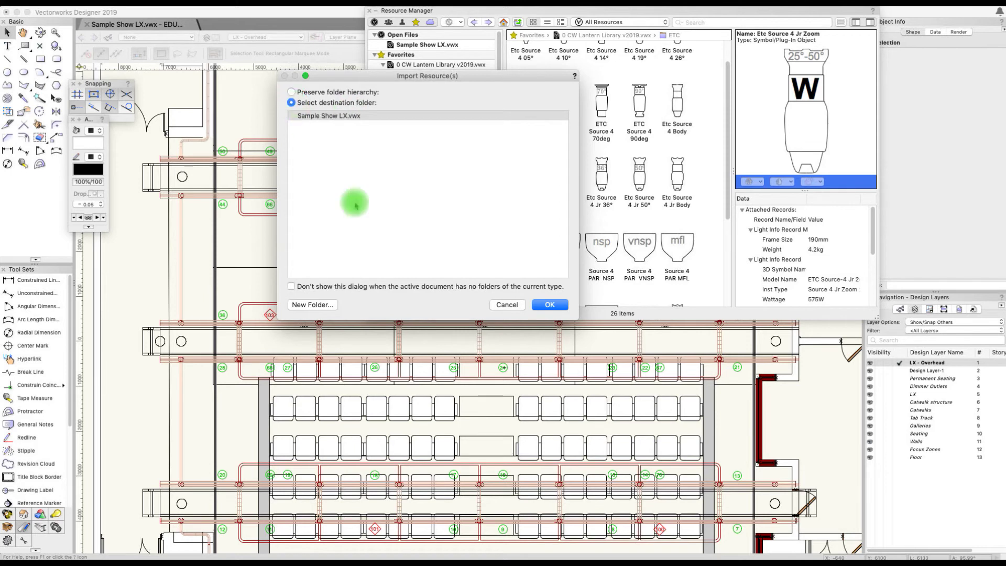
click(315, 305)
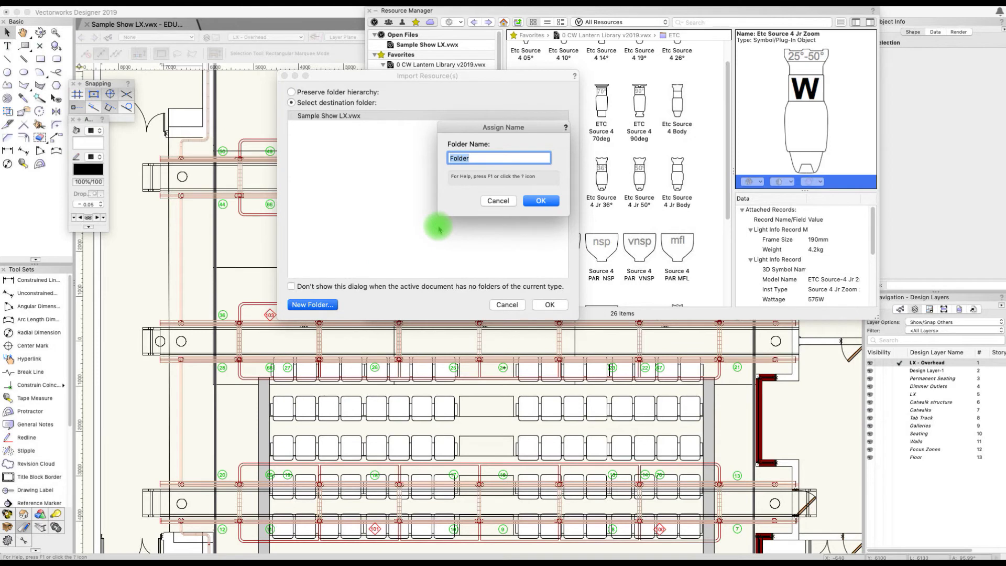
text(LX Fixtures)
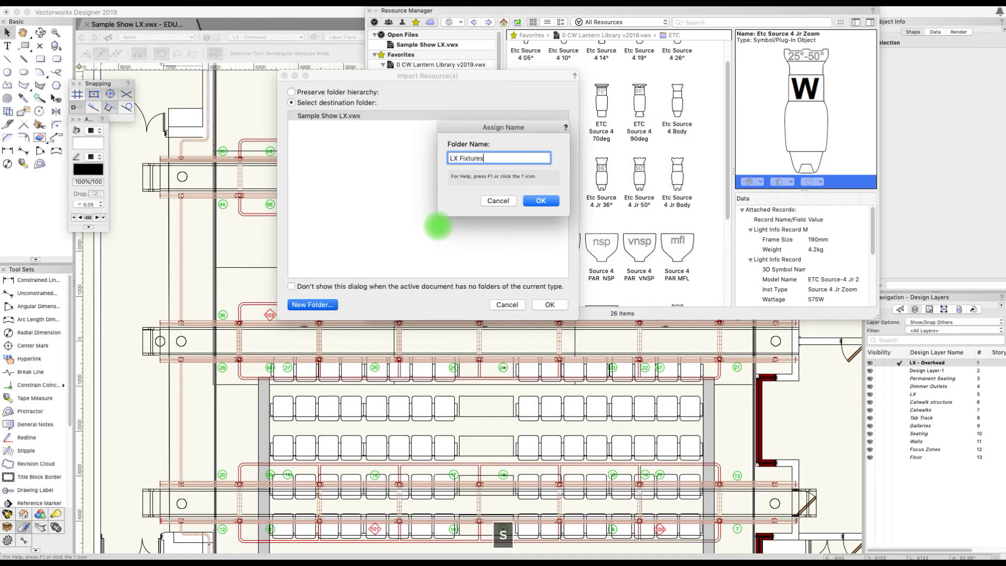
click(541, 201)
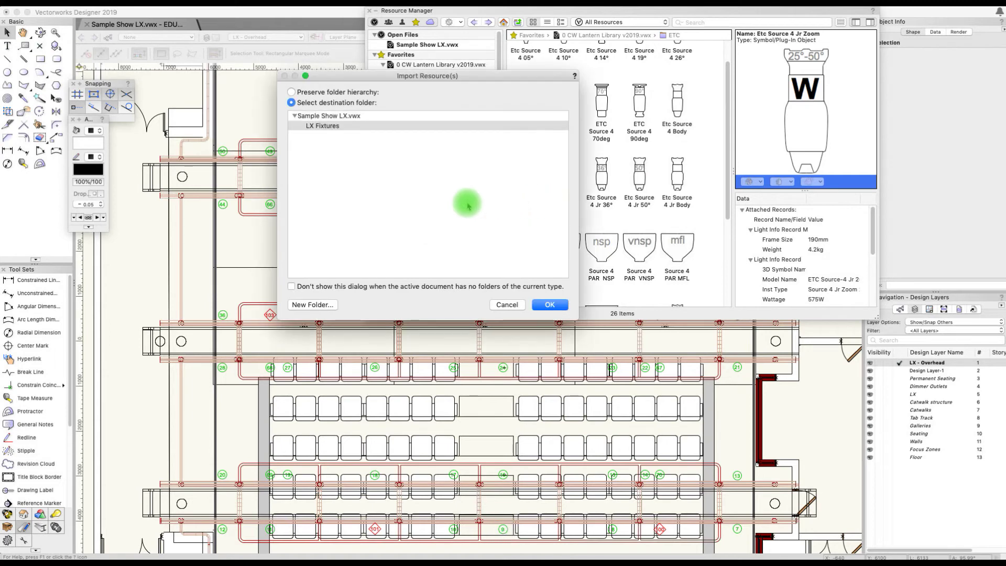
- Import the Etc Source 4 Jr Zoom symbol into the LX Fixtures folder and select it in that folder of Sample Show LX.vwx
click(321, 126)
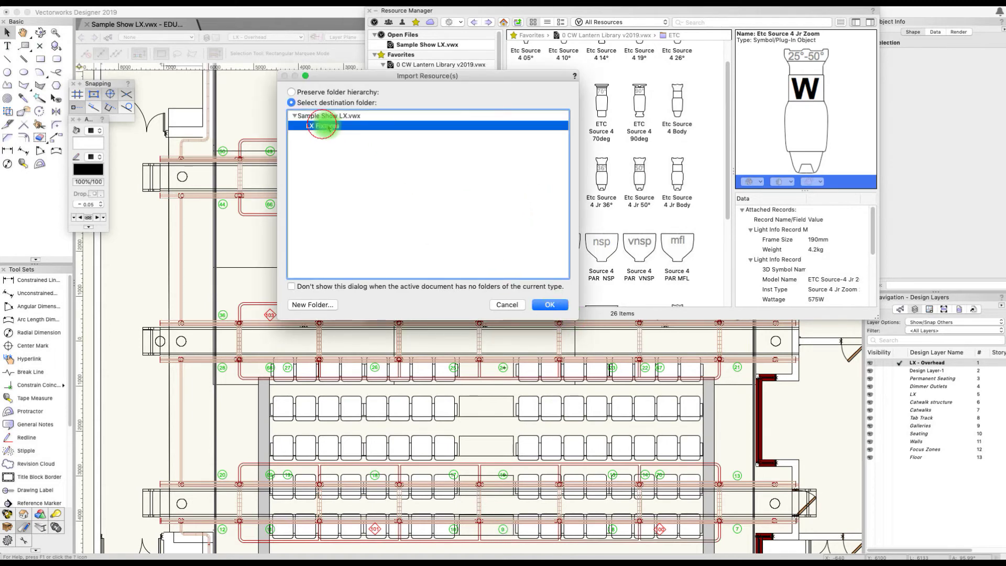
click(549, 304)
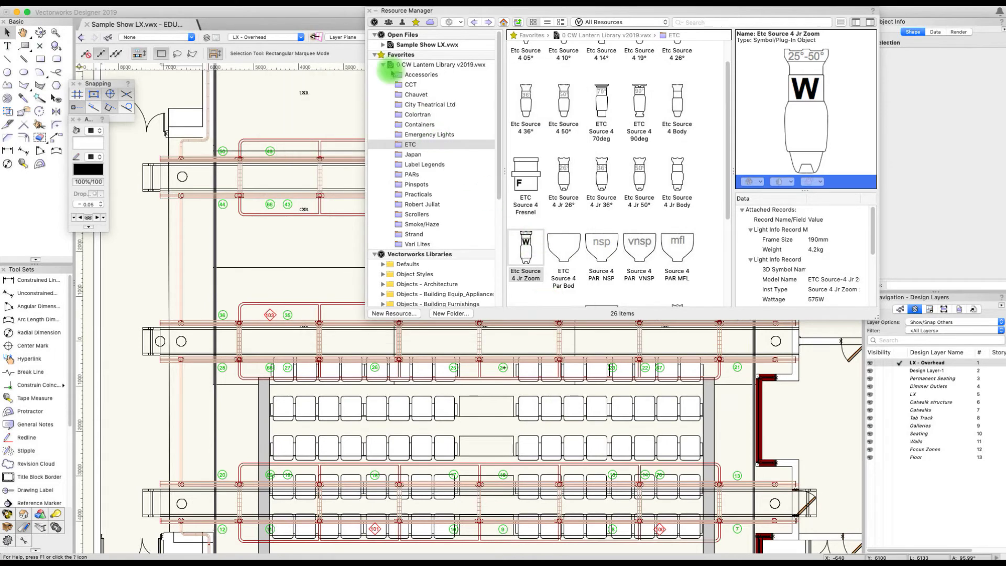
click(383, 44)
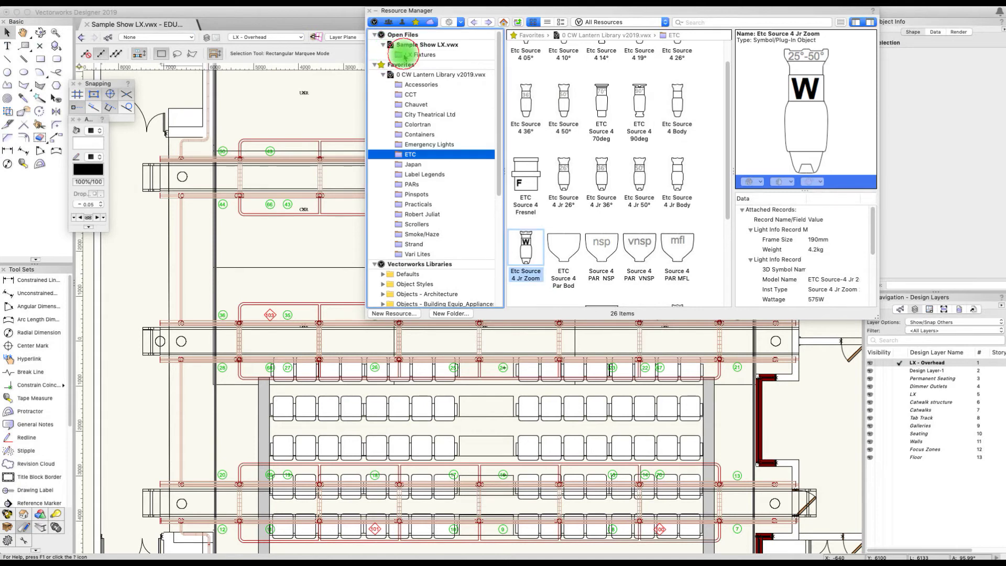
click(450, 55)
click(565, 68)
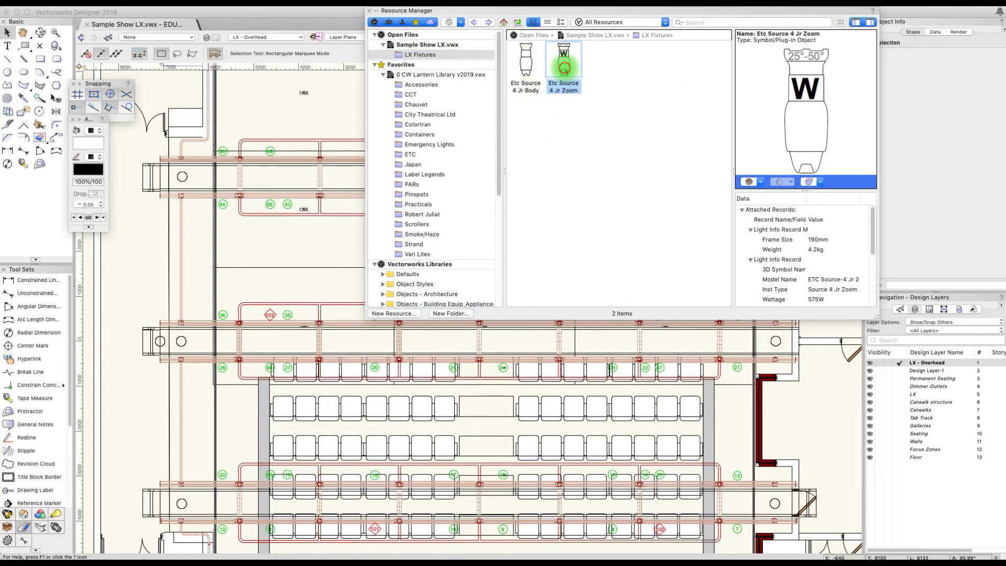
- Place one Etc Source 4 Jr Zoom fixture on the LX 6 bar between circuits 43 and 42, rotated to about -135°, and keep it selected
double_click(566, 71)
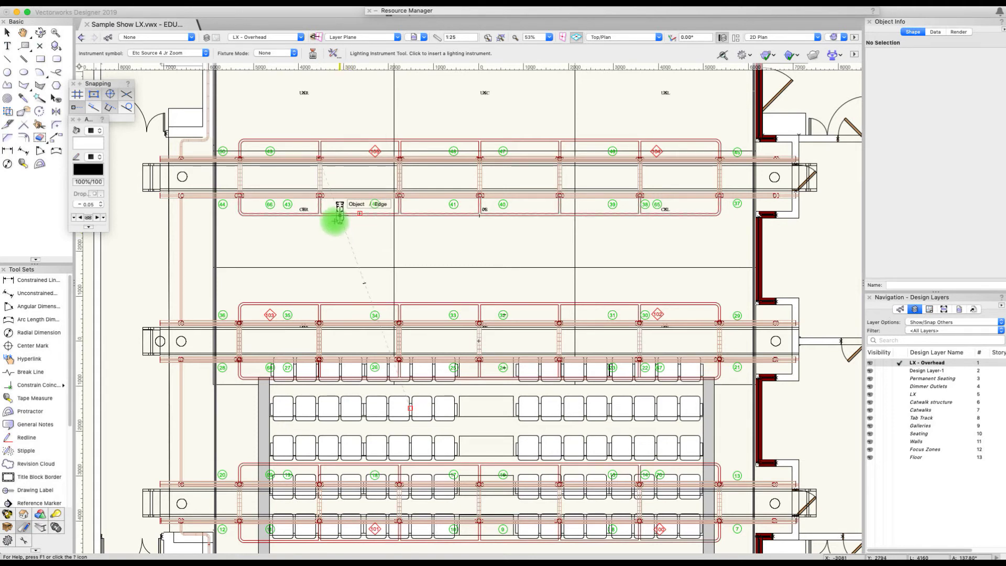
scroll(336, 220, up, 4)
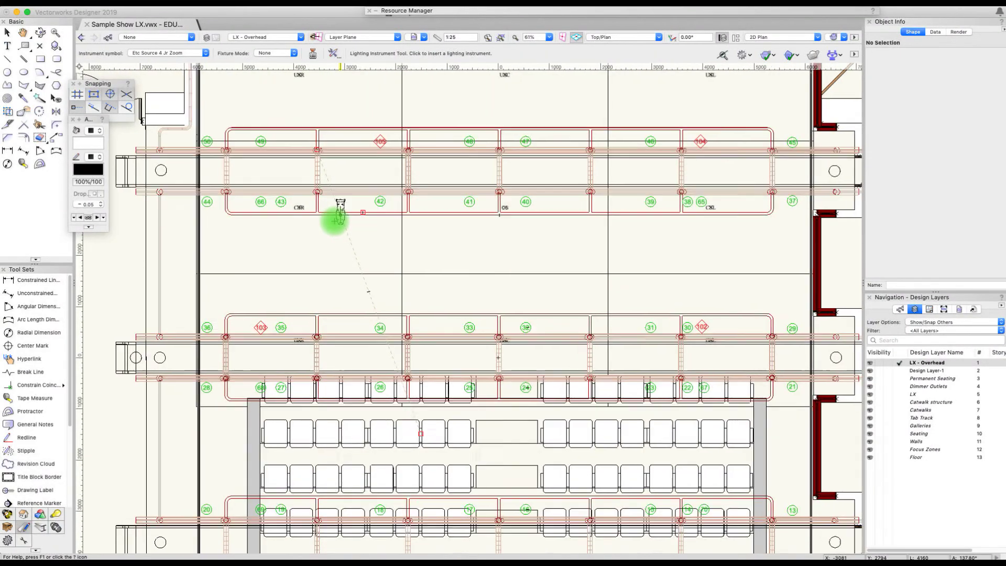
scroll(335, 220, up, 4)
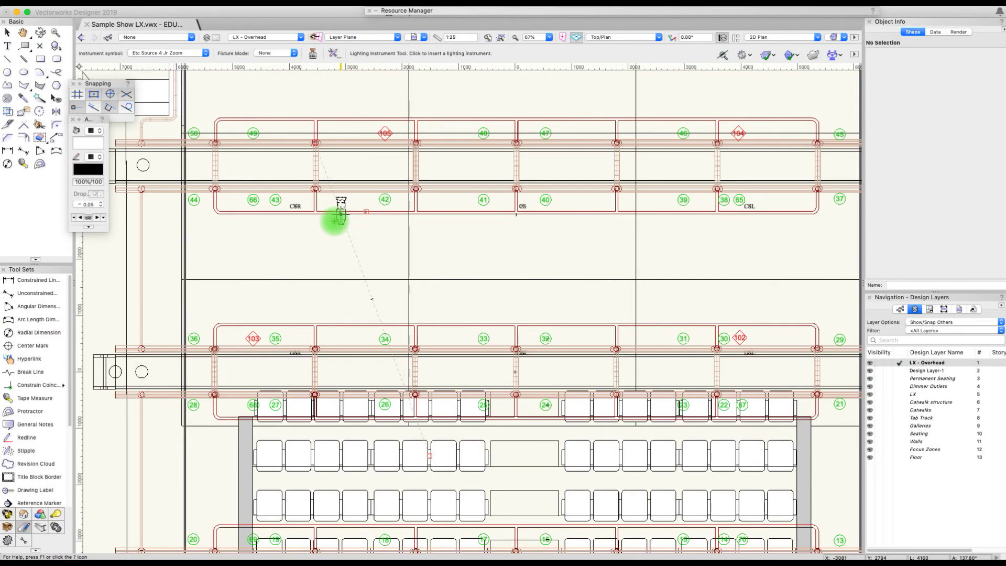
click(338, 219)
click(382, 261)
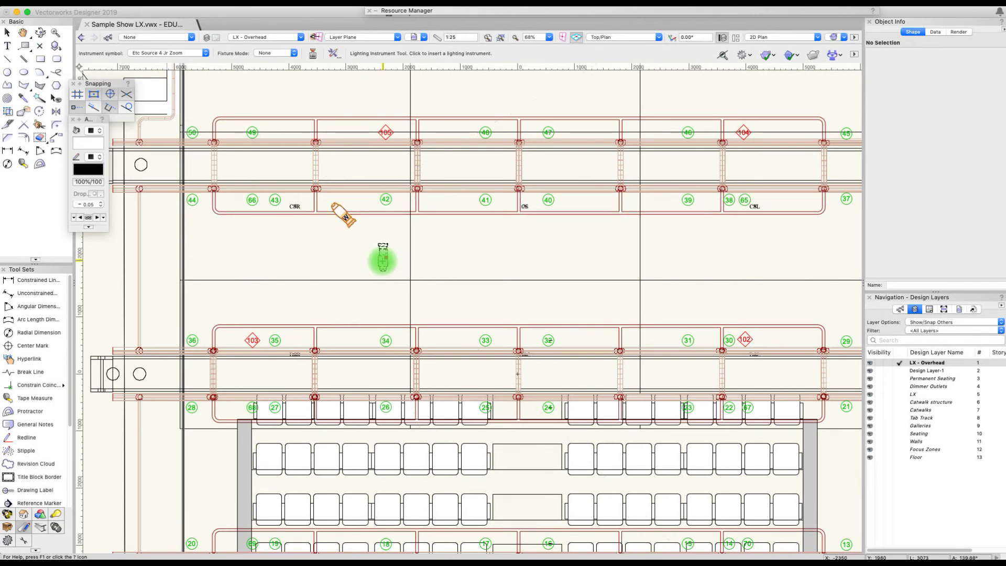
key(x)
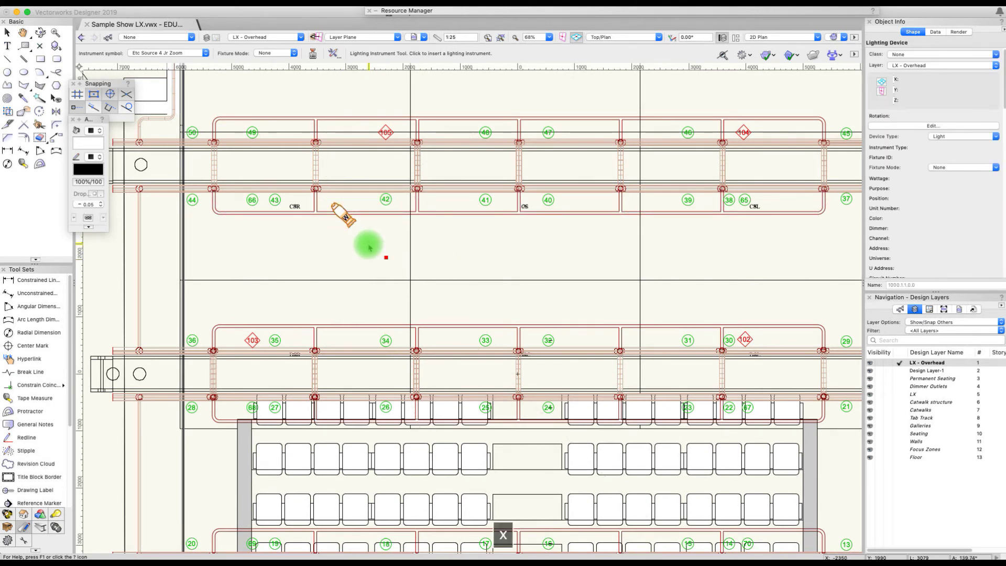
click(655, 219)
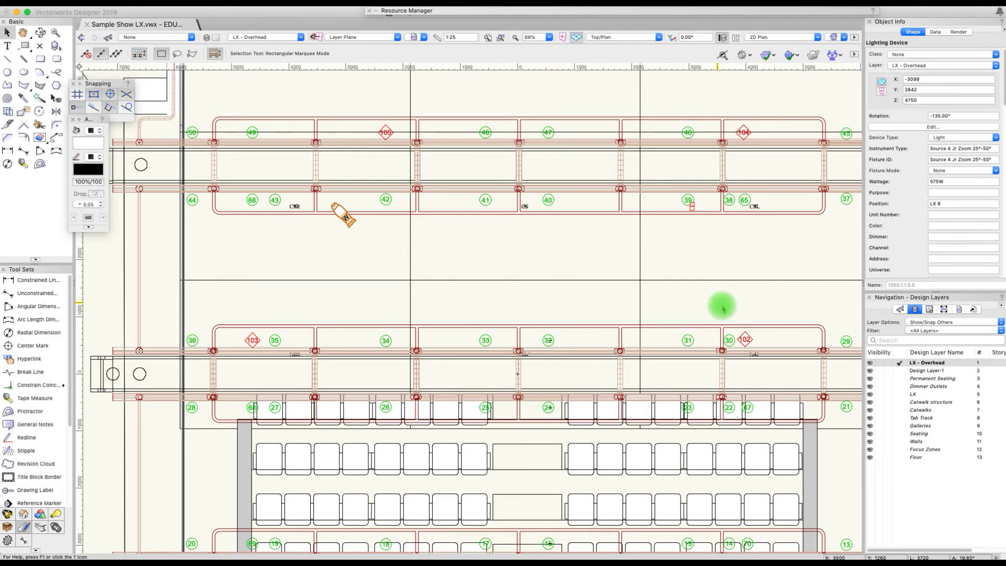
click(954, 549)
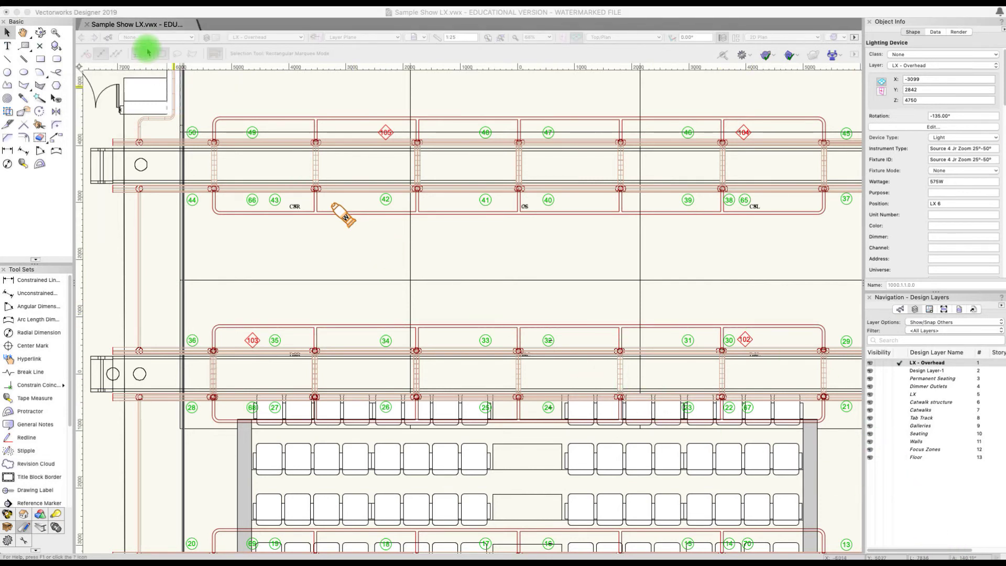
click(135, 19)
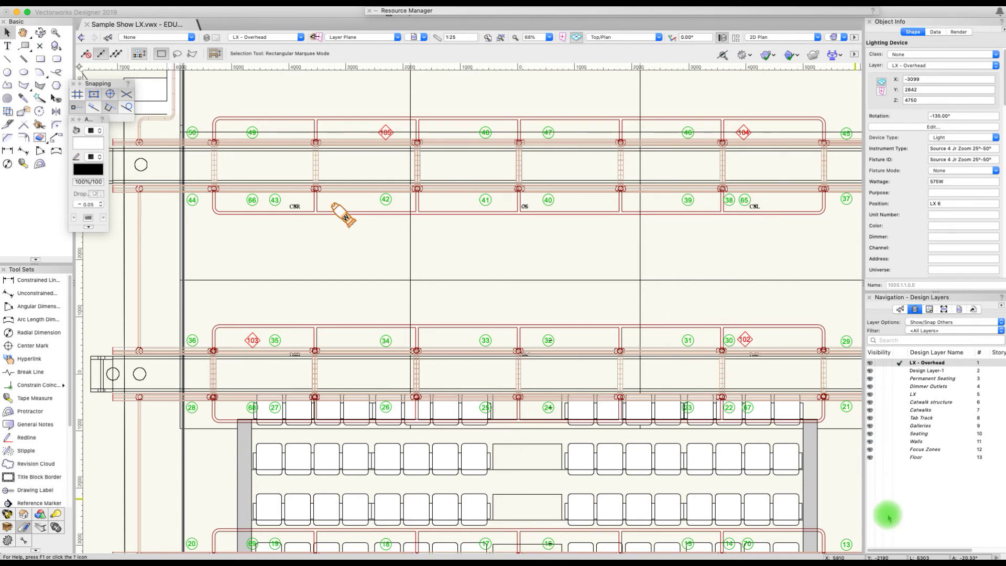
click(953, 553)
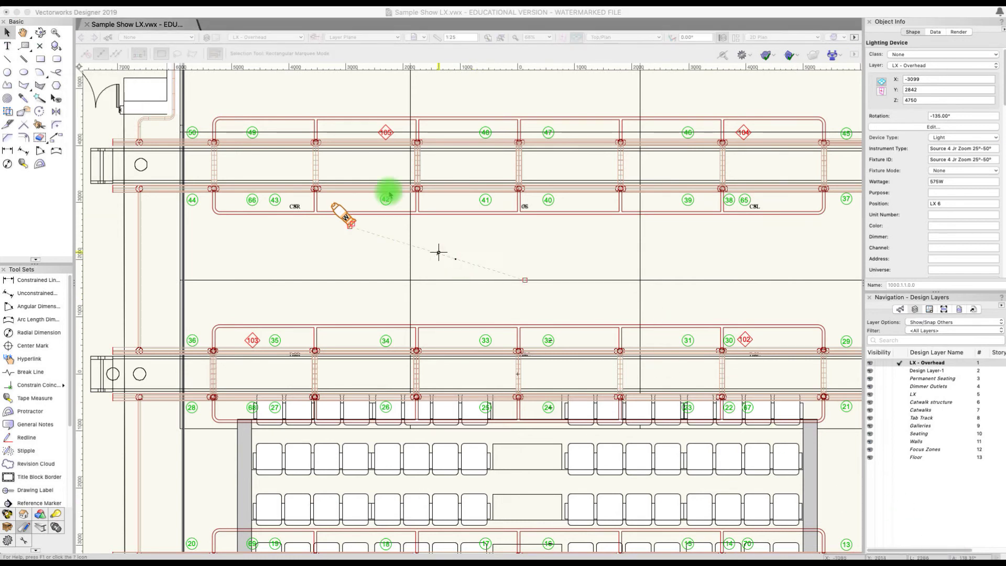
click(156, 26)
- Save and close Sample Show LX.vwx and switch to Finder
key(super+s)
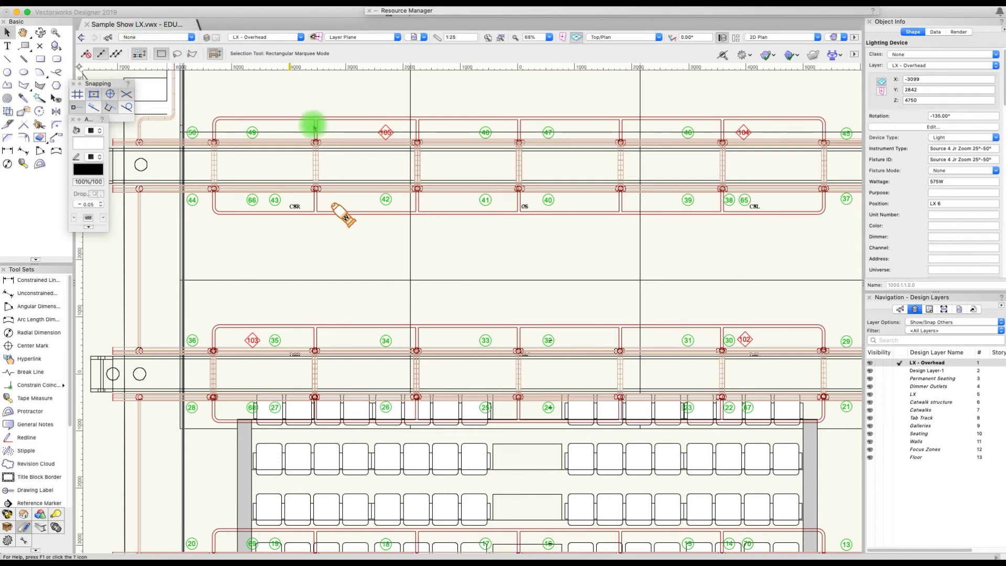
key(super+Tab)
key(shift+super+Tab)
key(super+Tab)
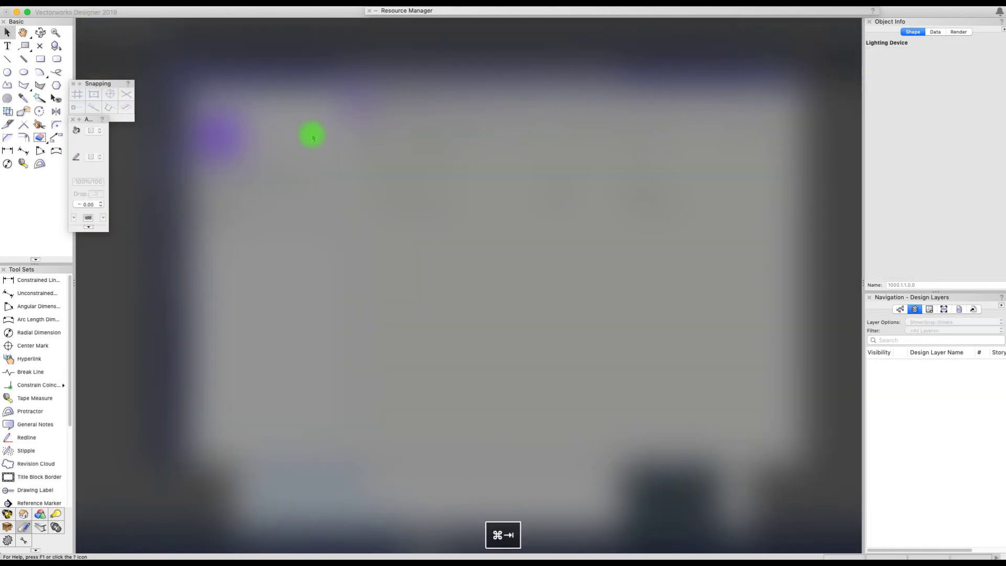
key(super+Tab)
key(super+Tab)
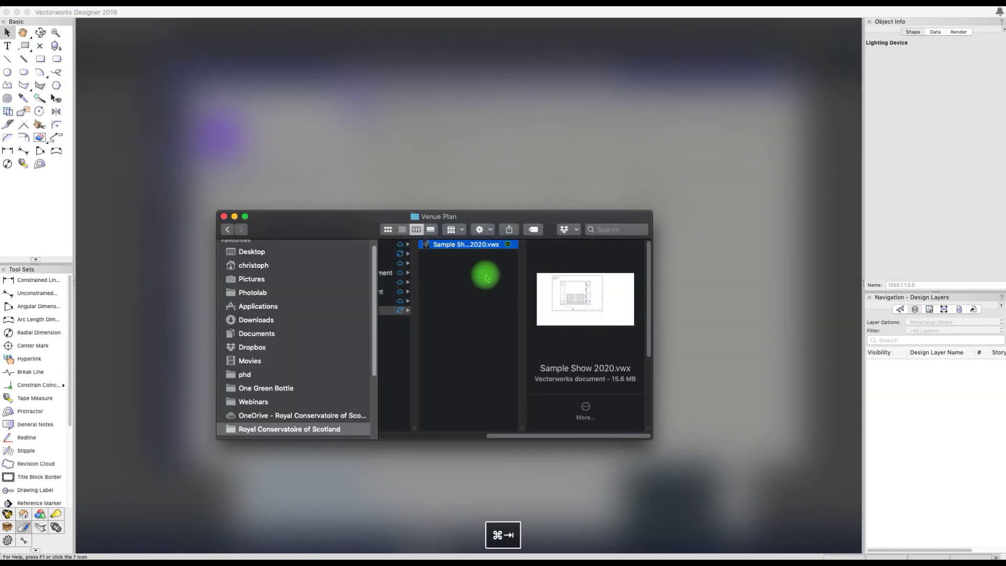
- Check the LX Design folder inside Lighting and open Sample Show 2020.vwx from the Venue Plan folder
drag(551, 435, 456, 434)
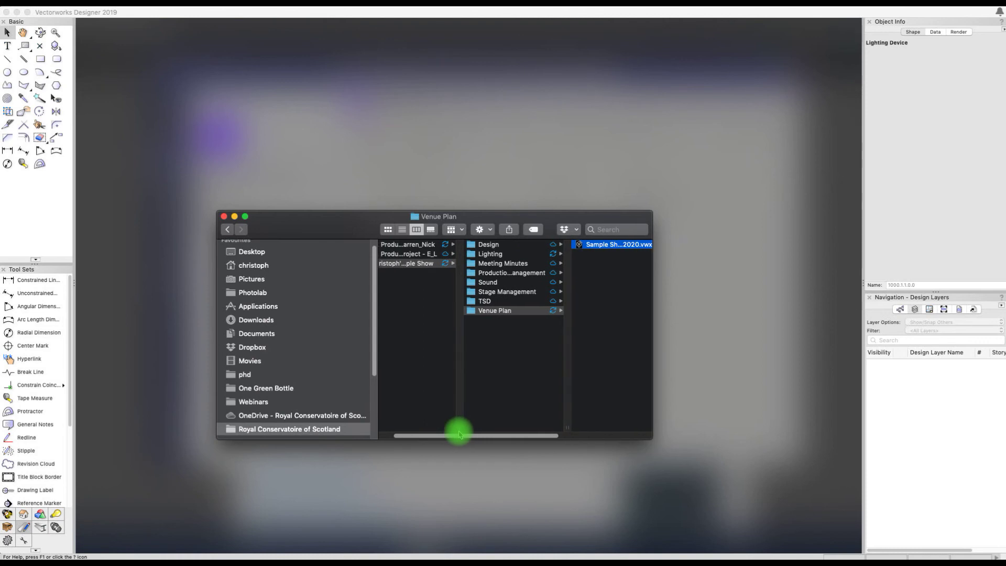
click(489, 253)
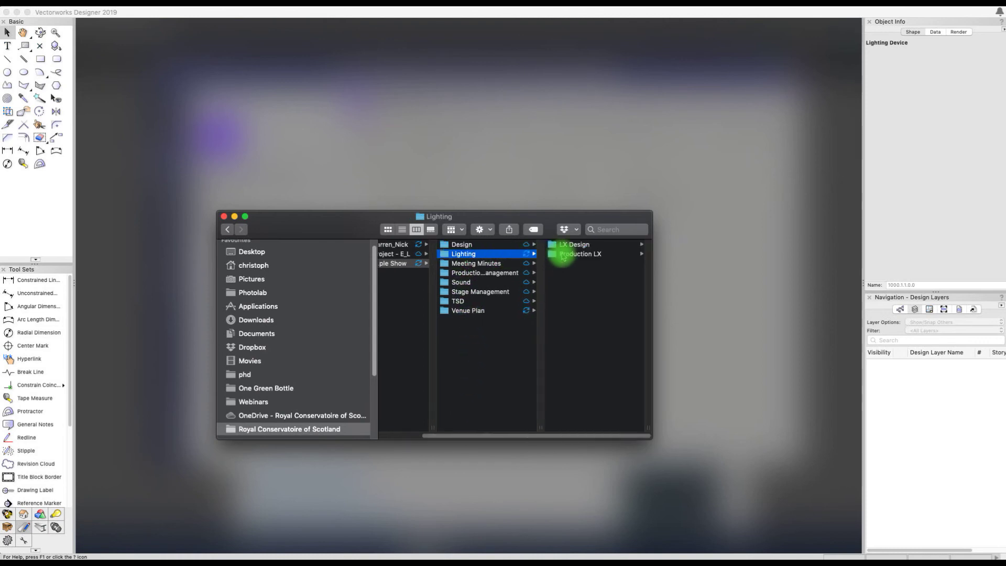
click(557, 244)
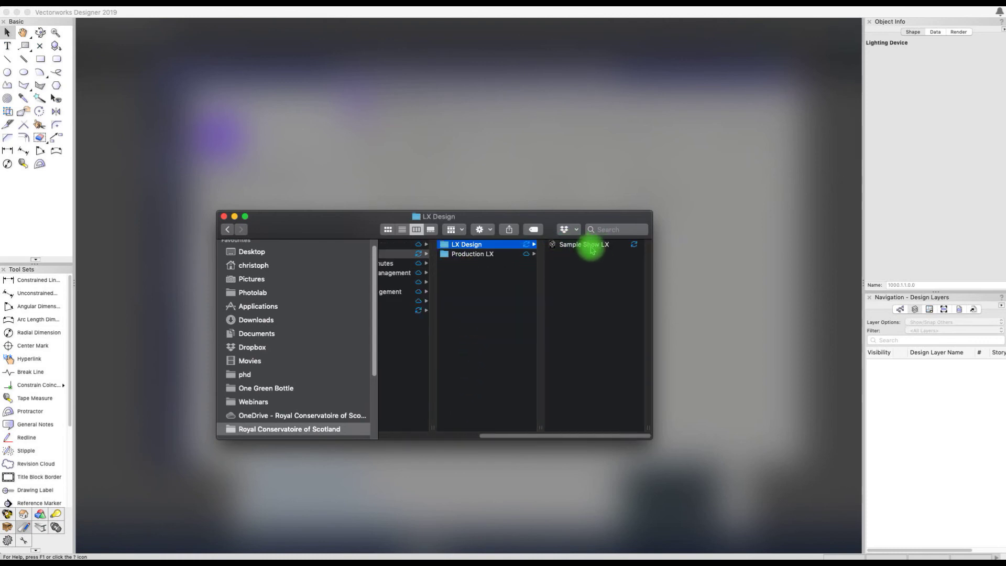
drag(557, 436, 505, 434)
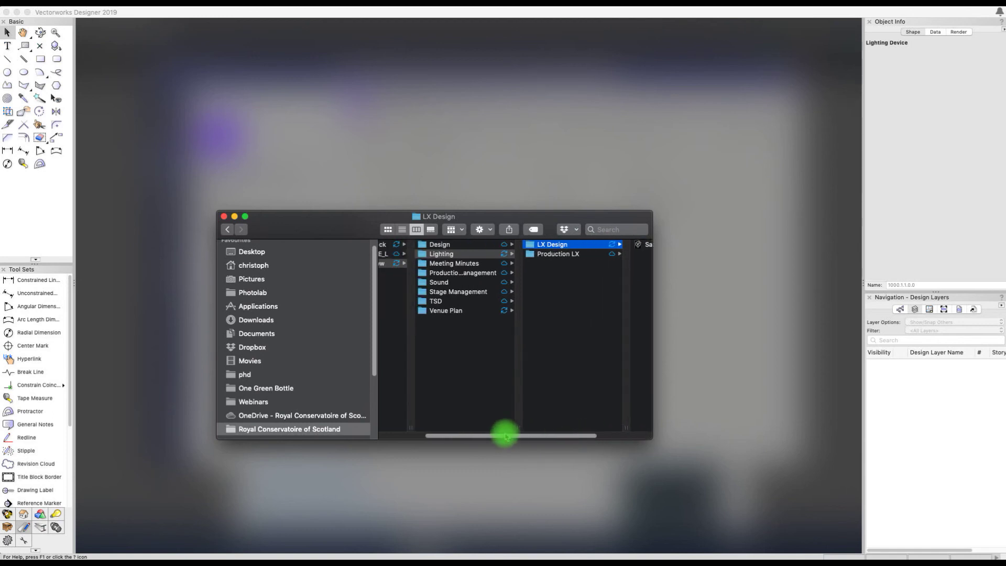
click(442, 310)
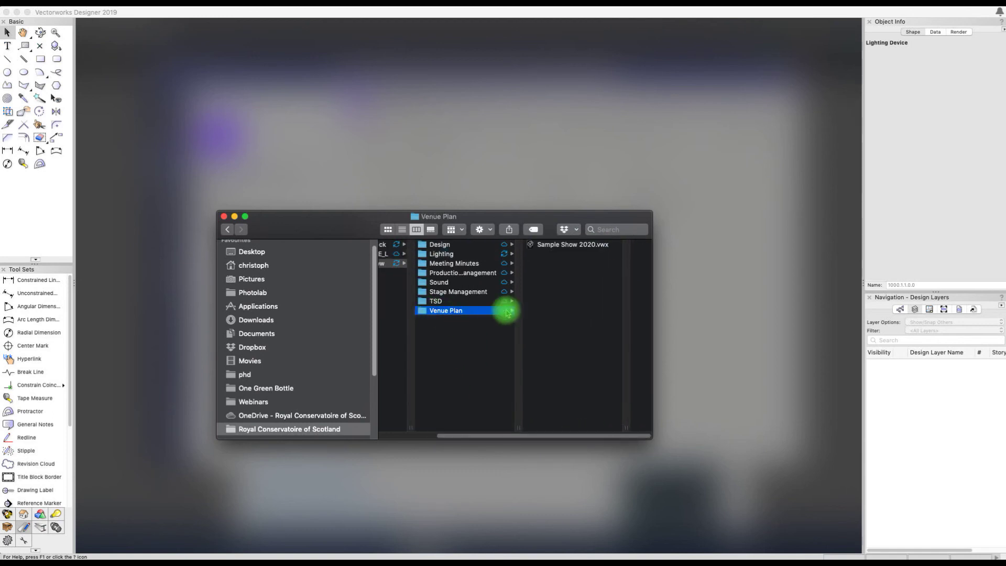
double_click(531, 249)
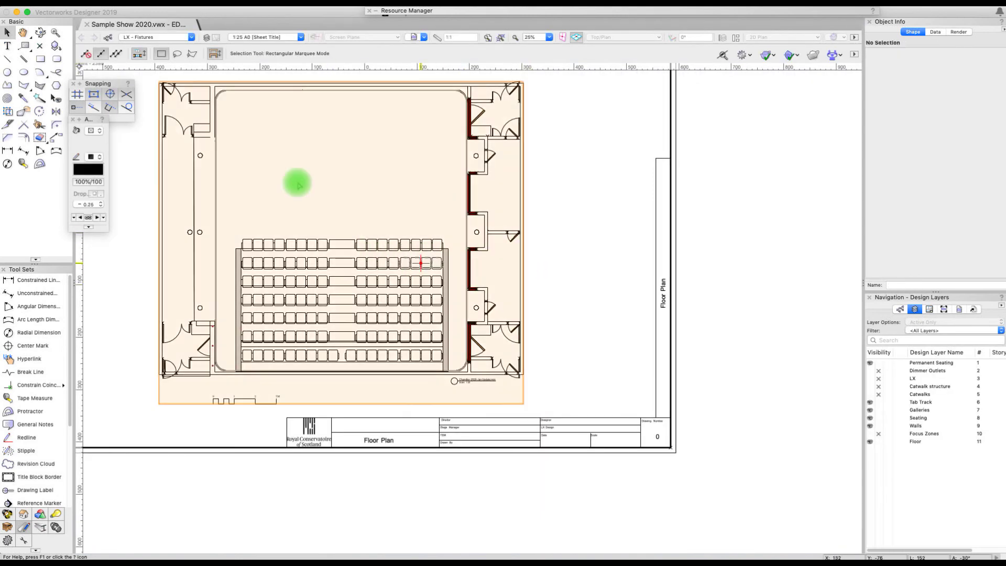
- Make the Floor design layer active in Sample Show 2020.vwx
click(250, 39)
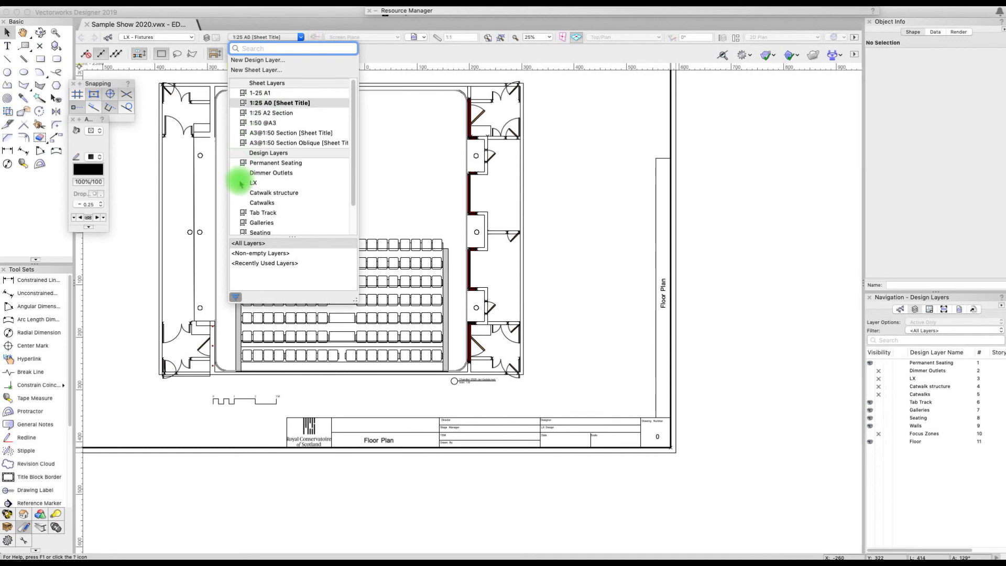
scroll(235, 207, down, 2)
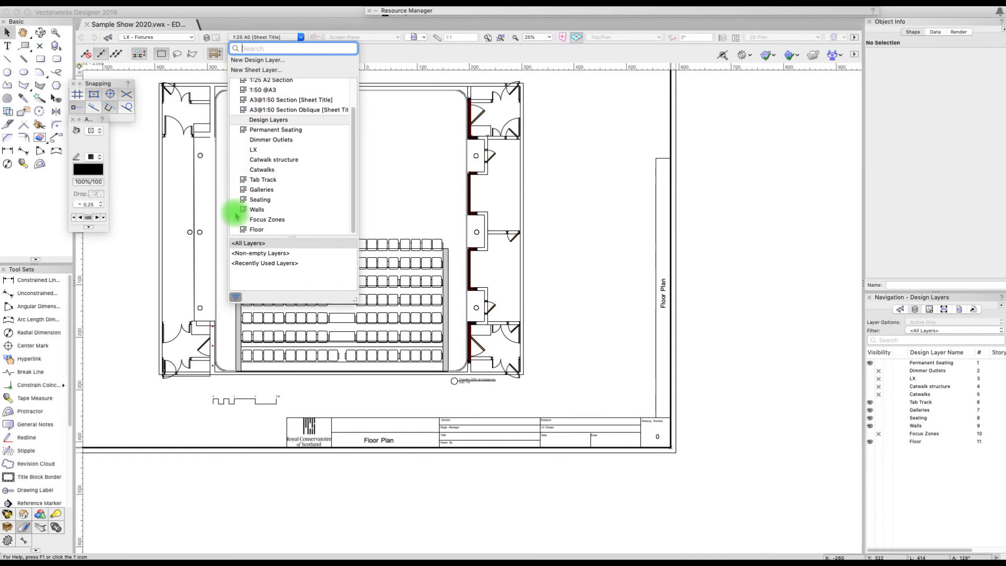
click(235, 228)
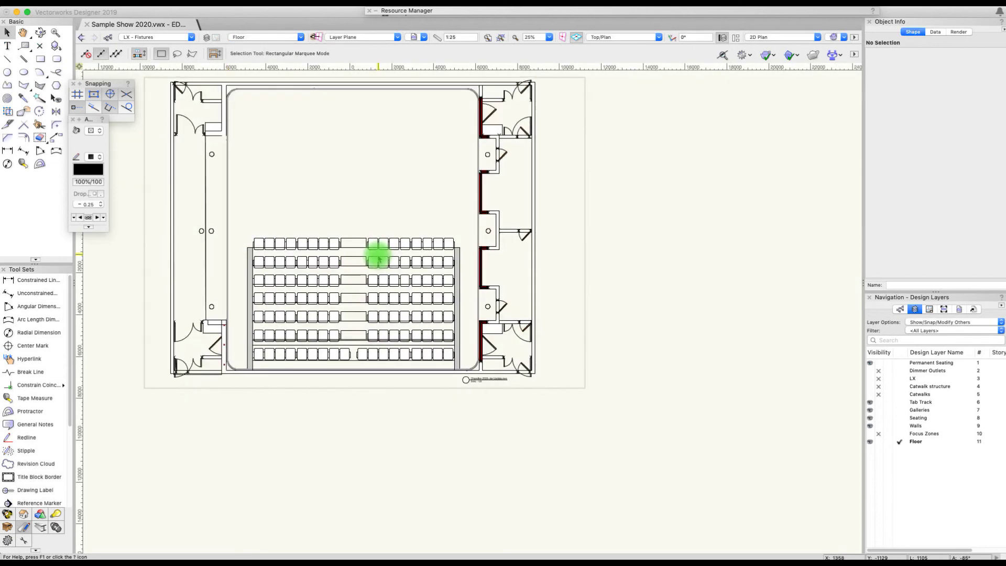
middle_drag(366, 197, 510, 266)
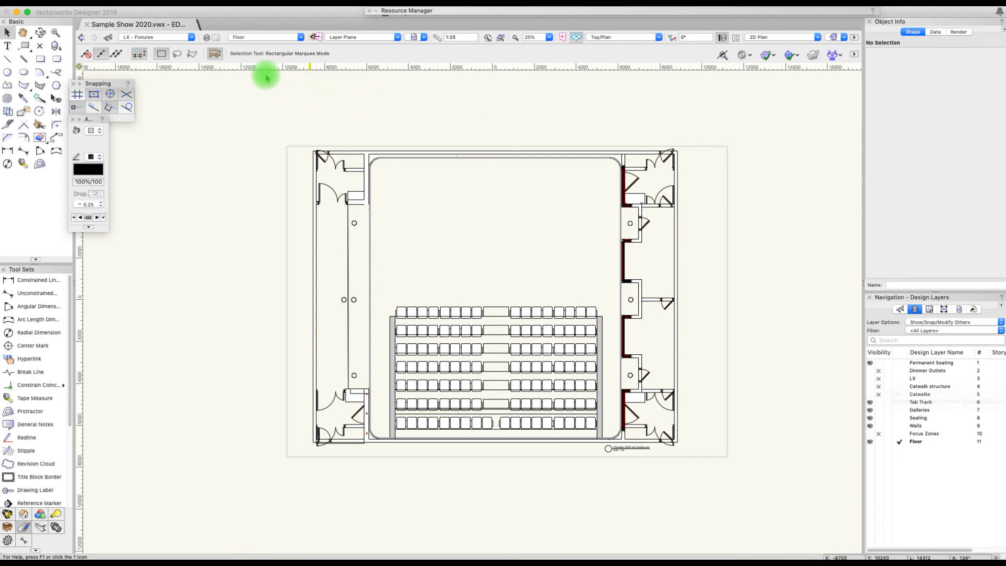
- Add a new reference to Sample Show LX from the Lighting/LX Design folder, using a path relative to the current document and saving the referenced cache to disk
click(207, 40)
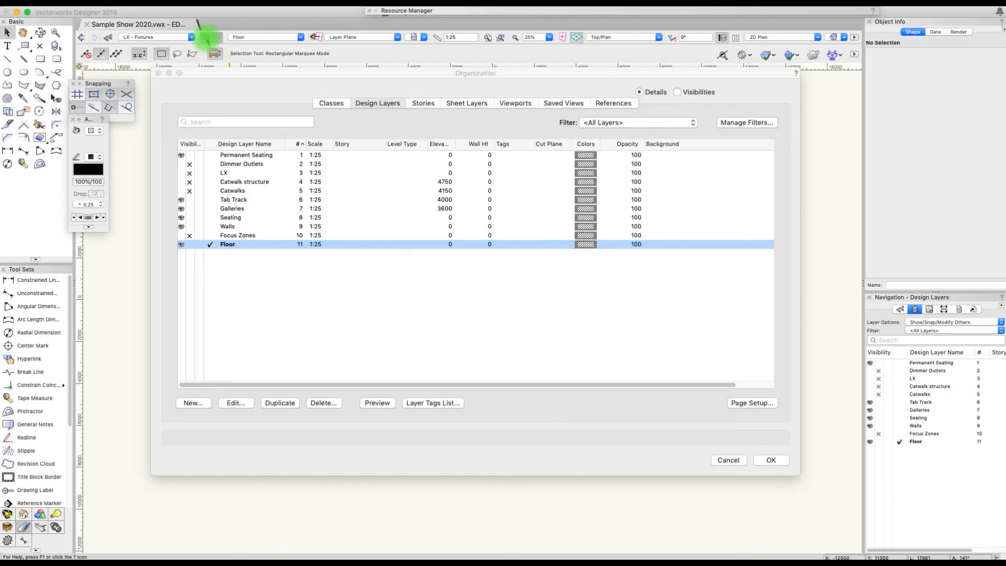
click(615, 105)
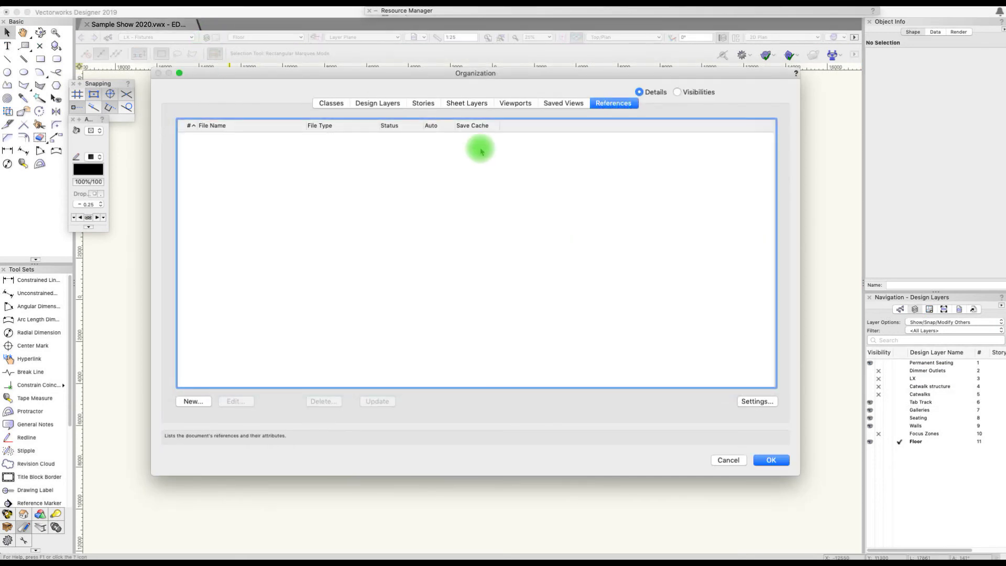
click(202, 401)
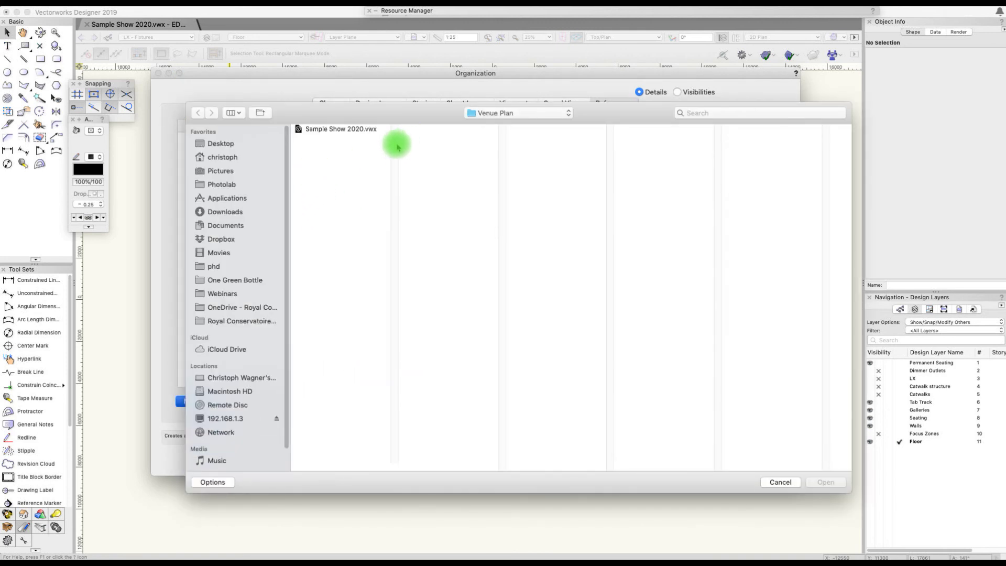
click(479, 113)
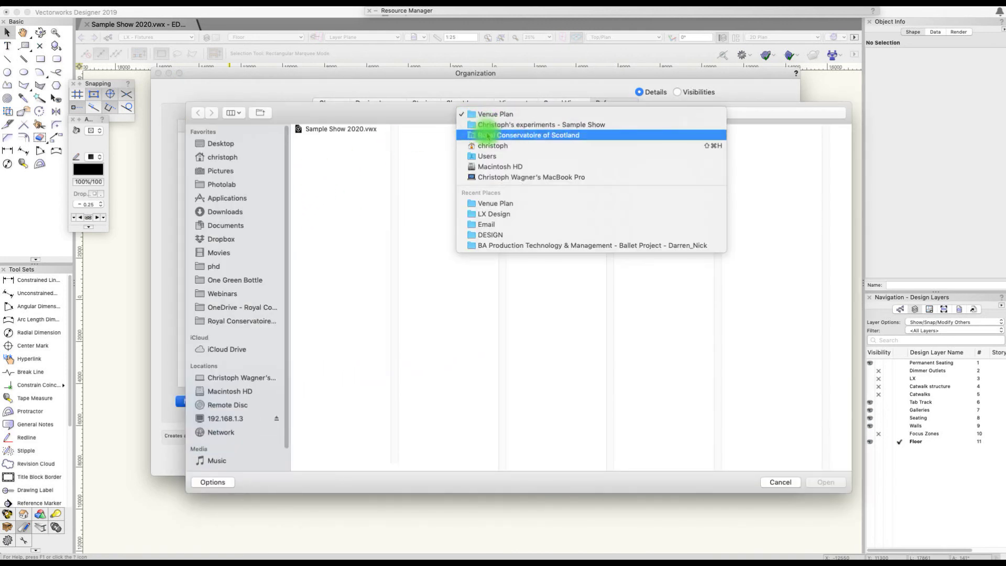
click(487, 125)
click(424, 139)
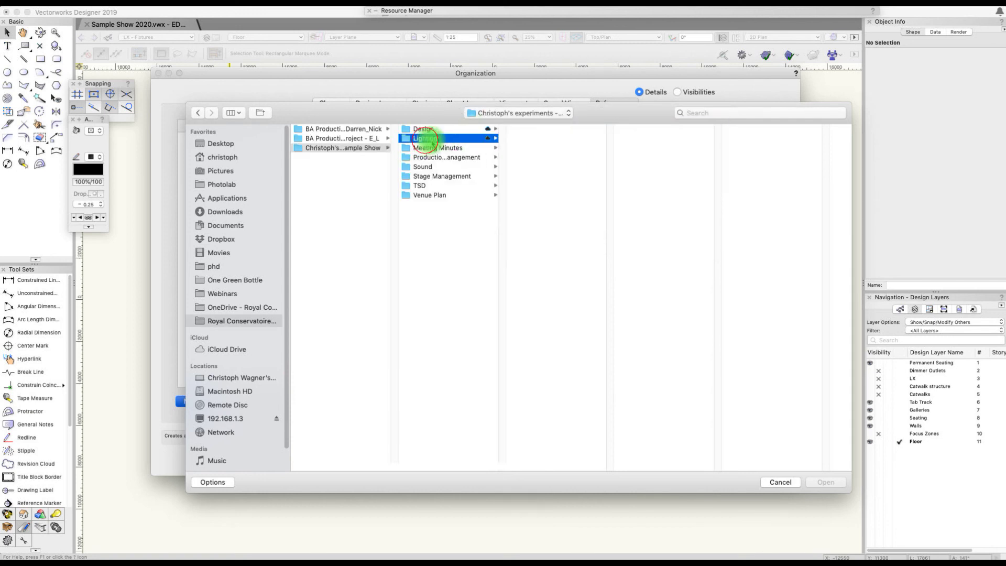
click(520, 130)
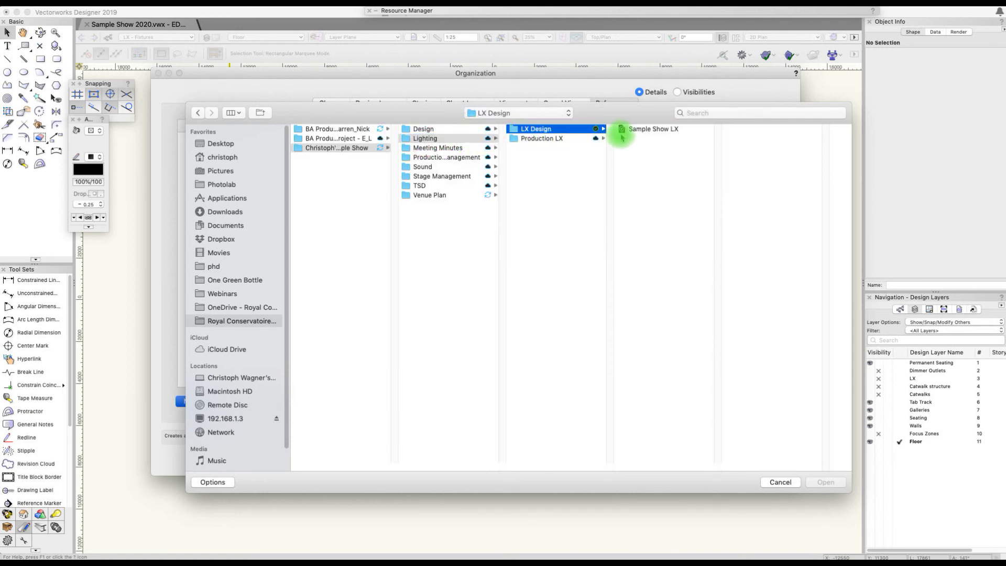
click(629, 129)
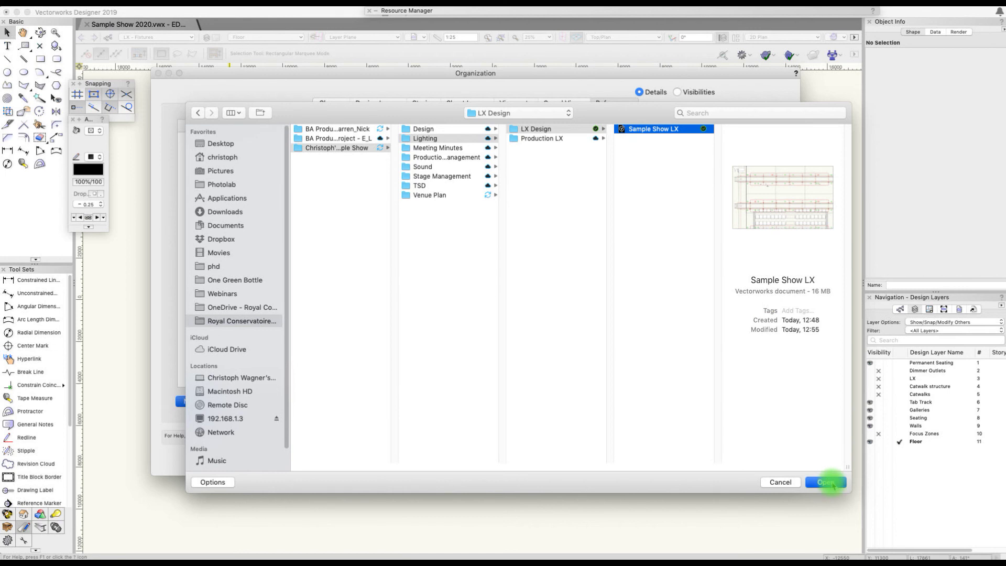
click(827, 483)
click(605, 236)
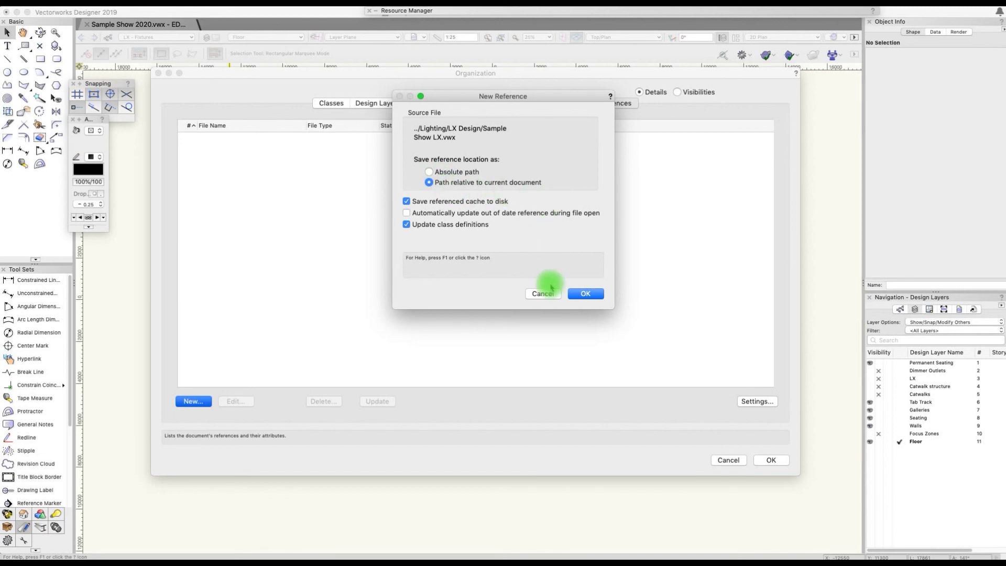
click(583, 293)
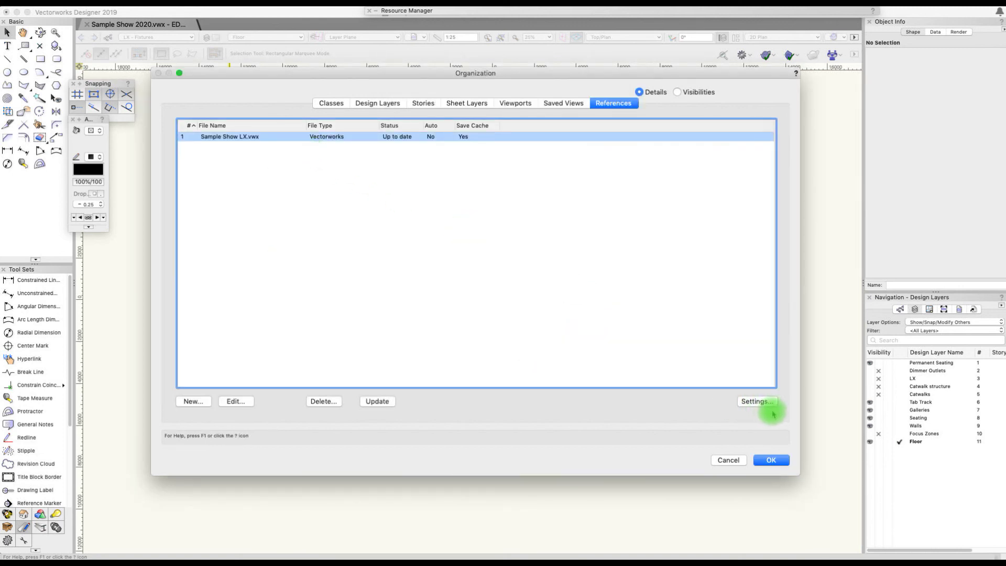
- Set layer import as the method for referencing Vectorworks files in the reference settings
click(760, 402)
click(422, 234)
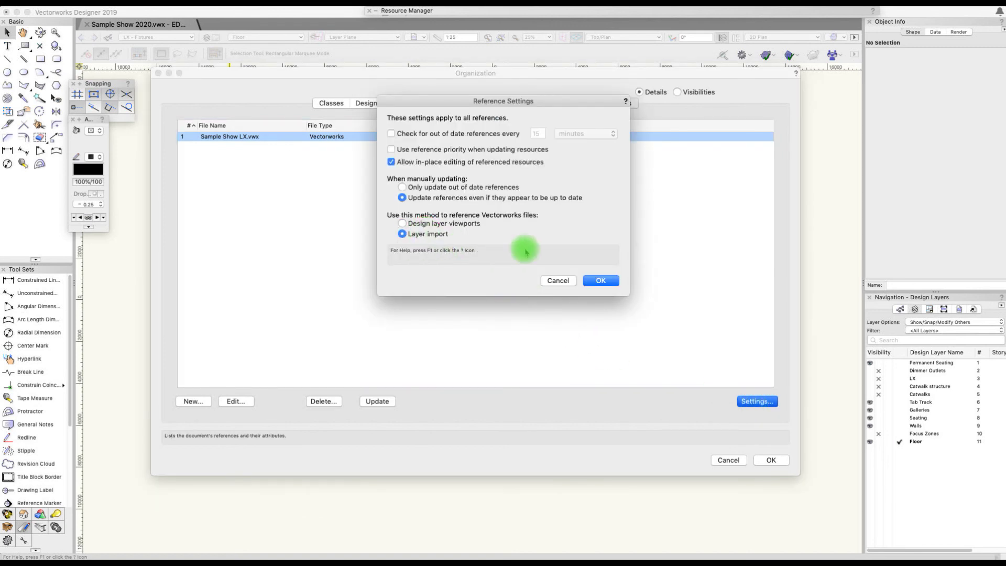
click(610, 286)
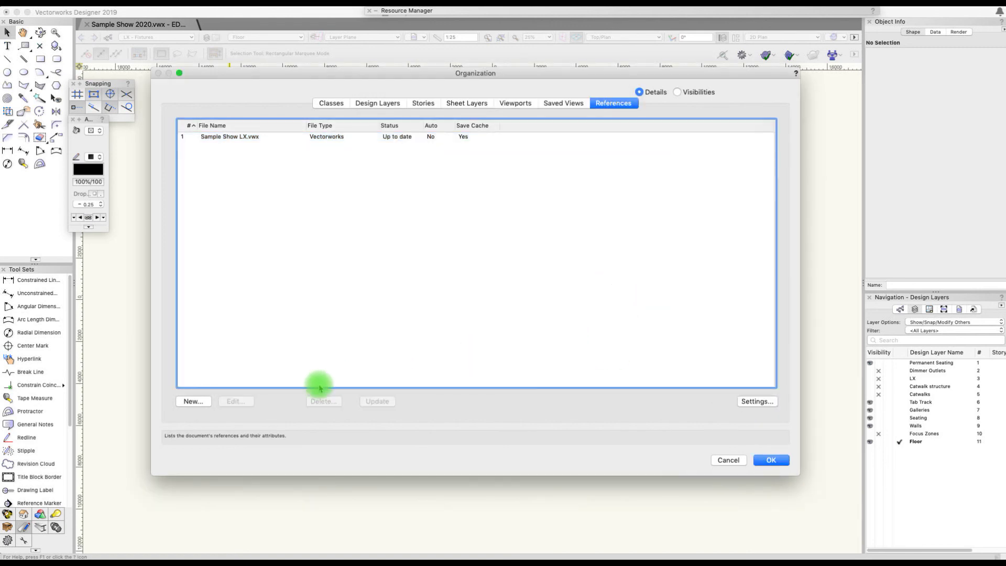
- Edit the Sample Show LX.vwx reference to include its LX - Overhead layer, check the design layer list and accept the organization changes
click(255, 137)
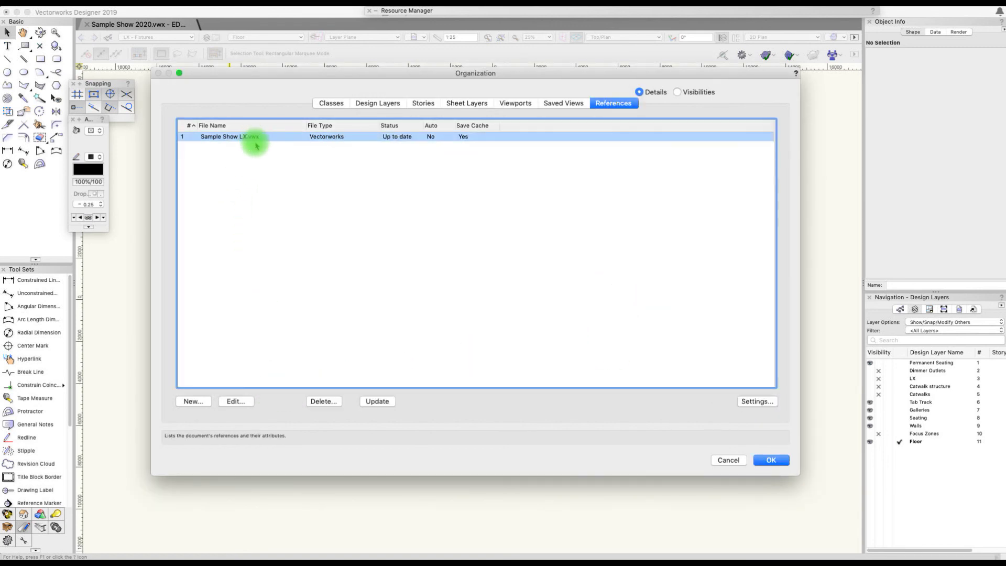
click(236, 401)
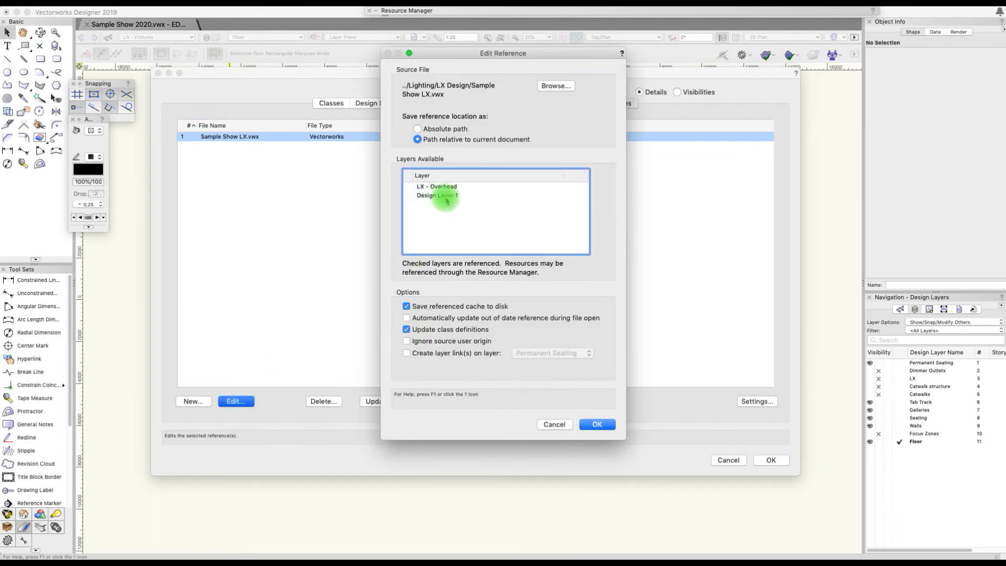
click(409, 187)
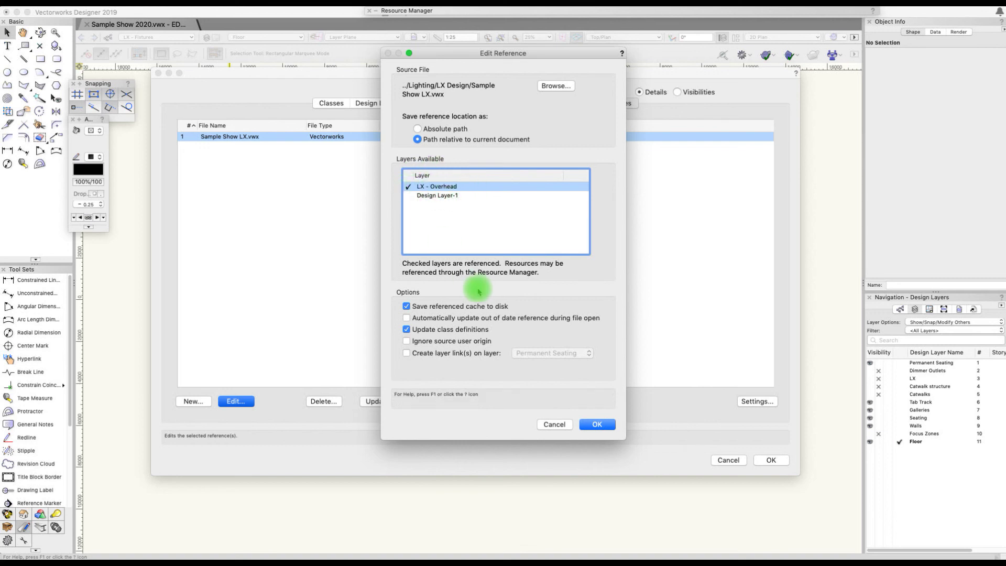
click(598, 424)
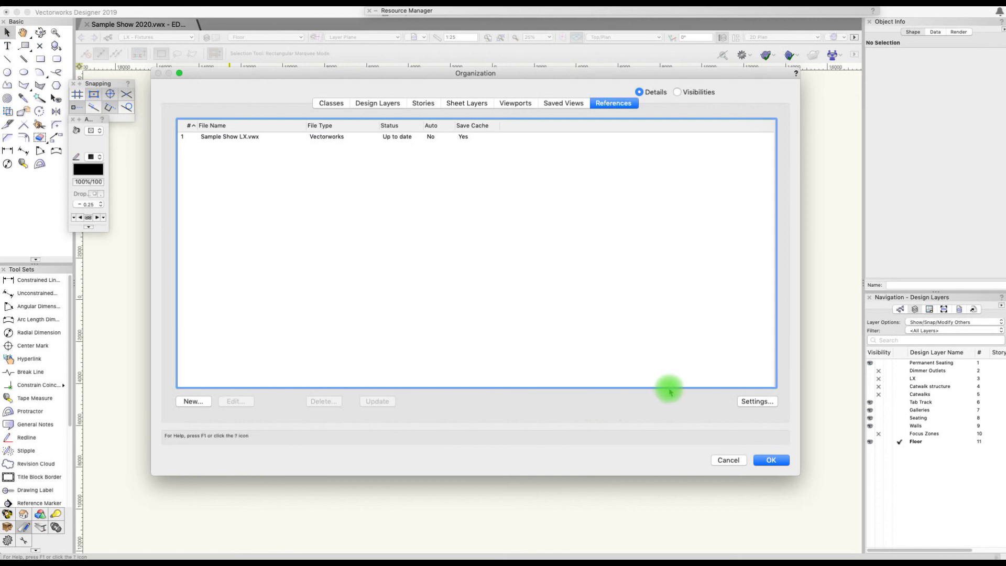
click(378, 104)
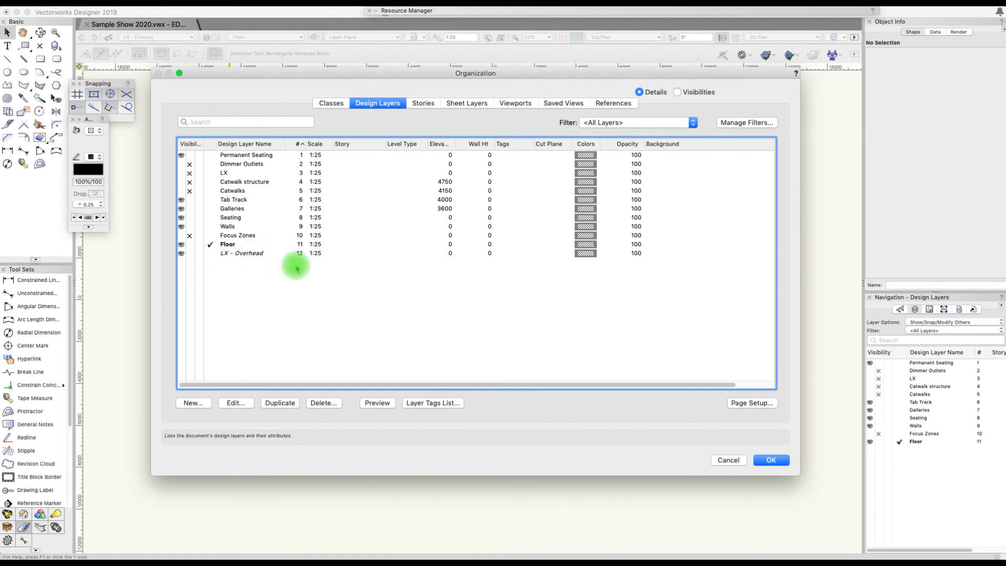
click(782, 461)
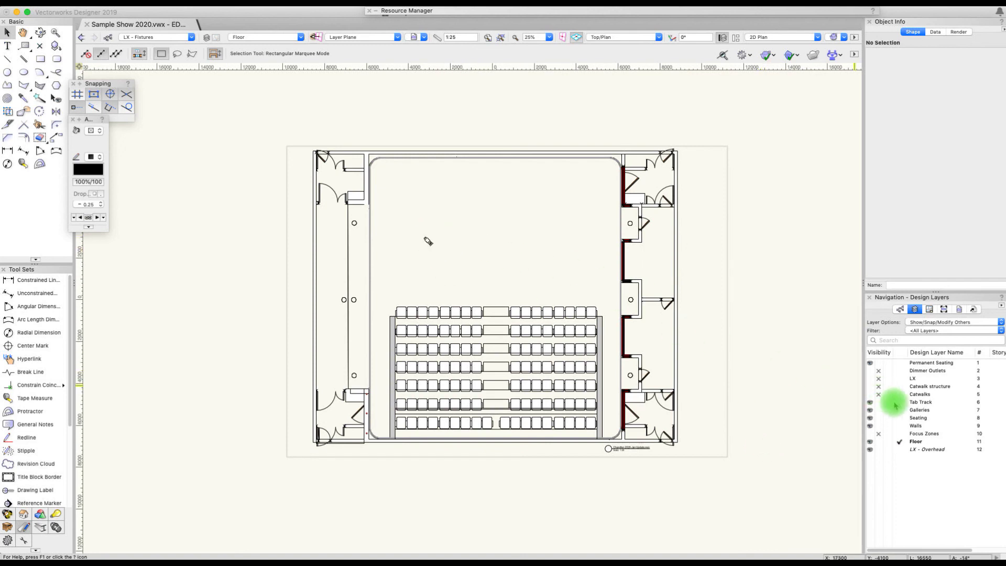
- Make the Catwalk structure, Catwalks and LX design layers visible in the venue plan
click(869, 386)
click(869, 394)
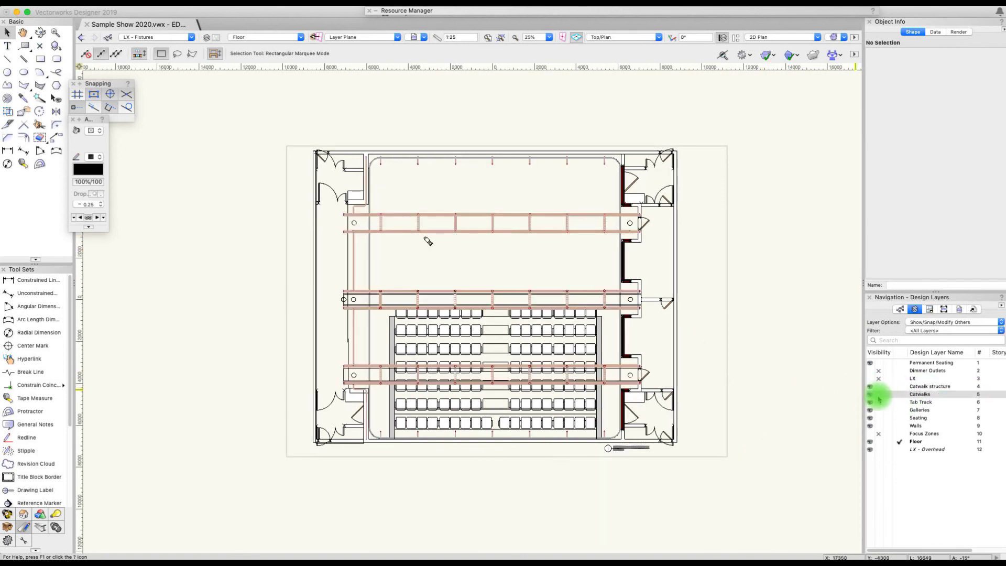
click(870, 378)
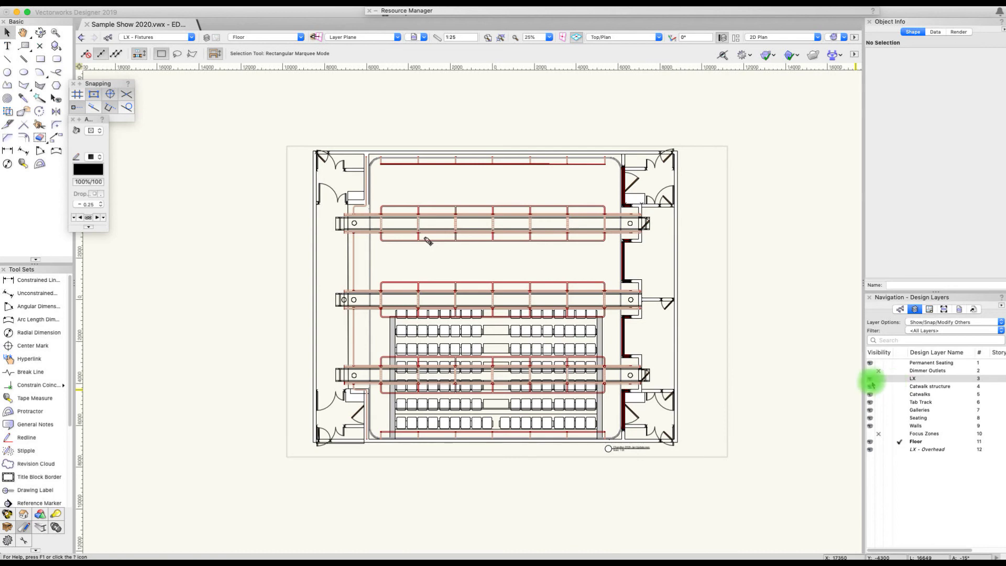
- Inspect the referenced lighting fixture just below the upper catwalk and hide the LX - Overhead design layer
scroll(430, 245, up, 3)
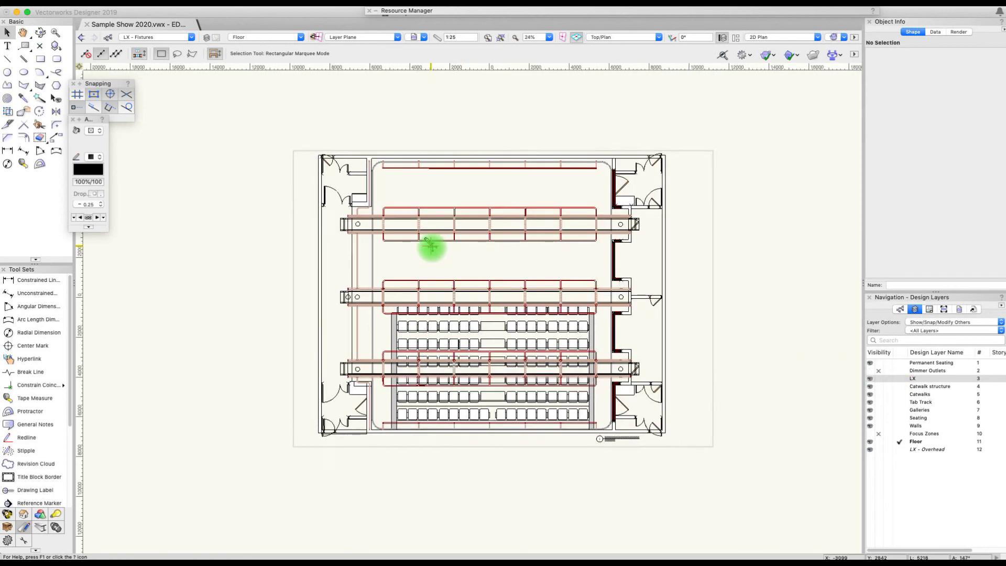
scroll(431, 245, up, 4)
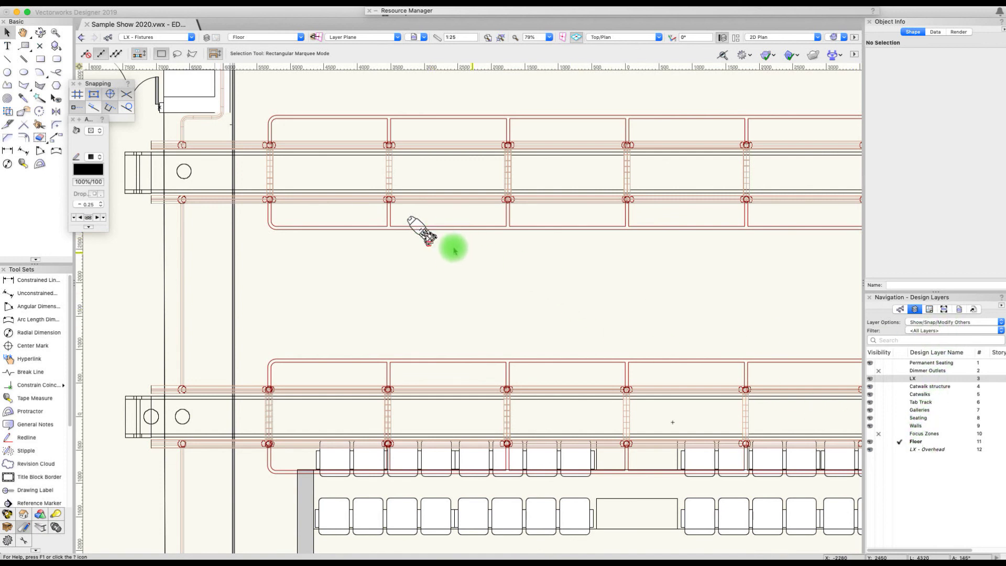
scroll(528, 271, down, 1)
scroll(528, 271, down, 1)
scroll(733, 268, right, 5)
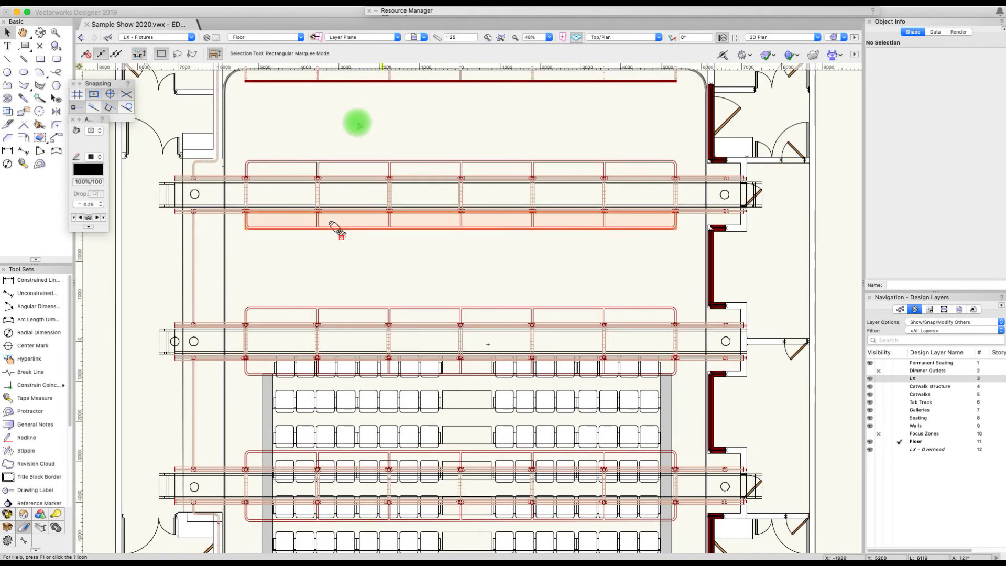
click(341, 232)
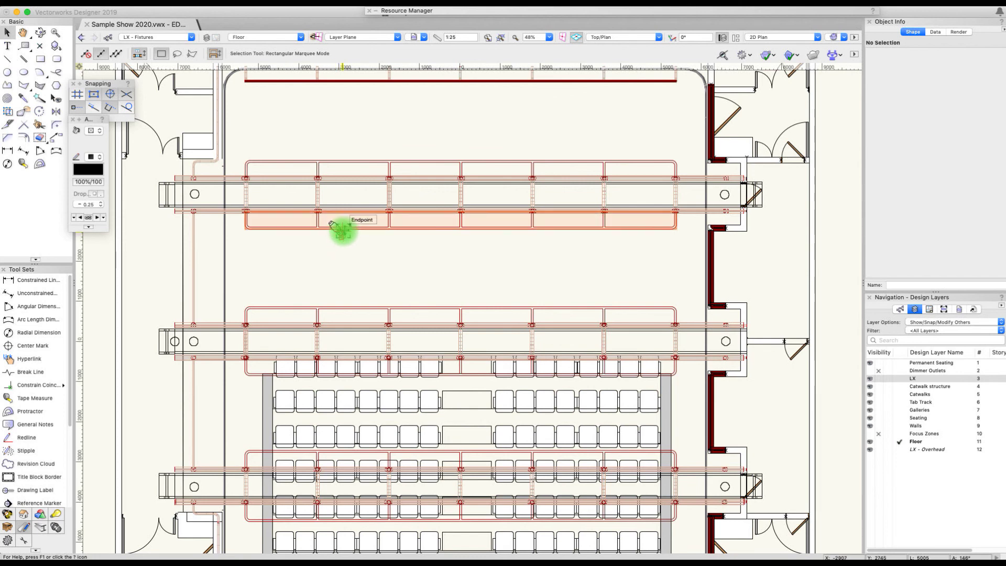
click(880, 451)
click(879, 452)
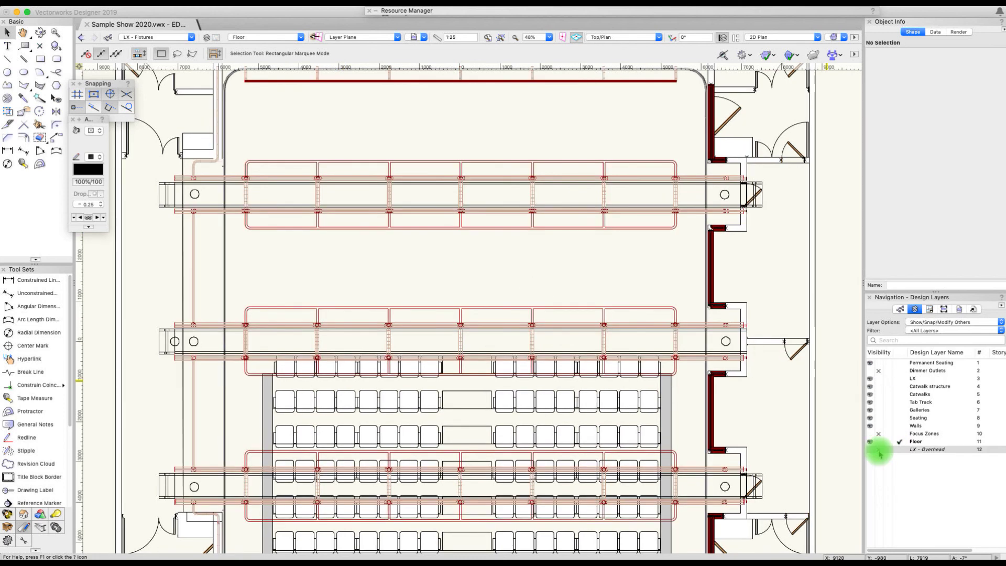